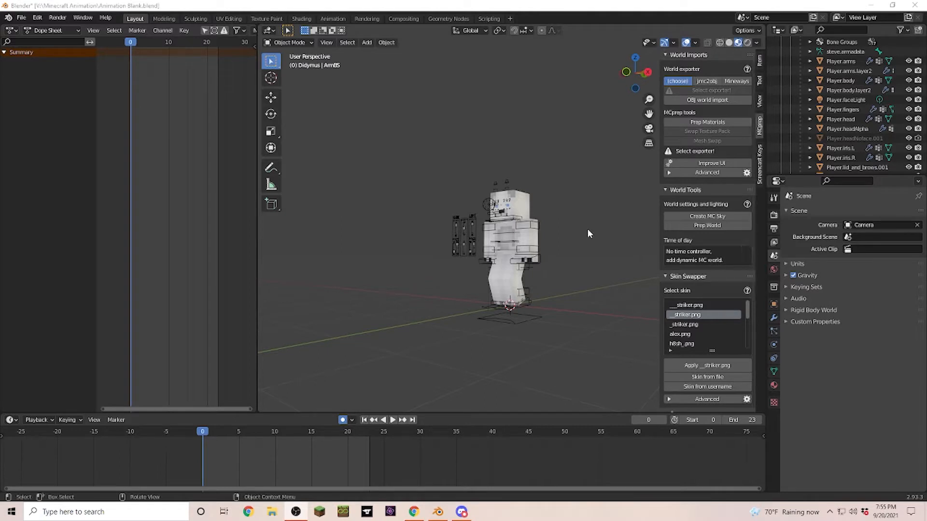
Show the rig in the right orthographic view and put the Player armature into Pose Mode.
{"action": "key", "text": "KP_3"}
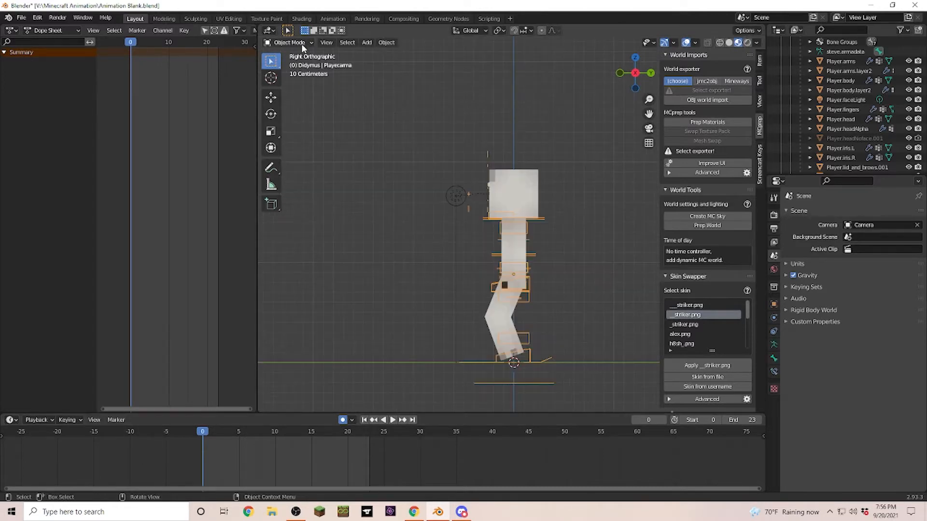
{"action": "left_click", "coordinate": [303, 44]}
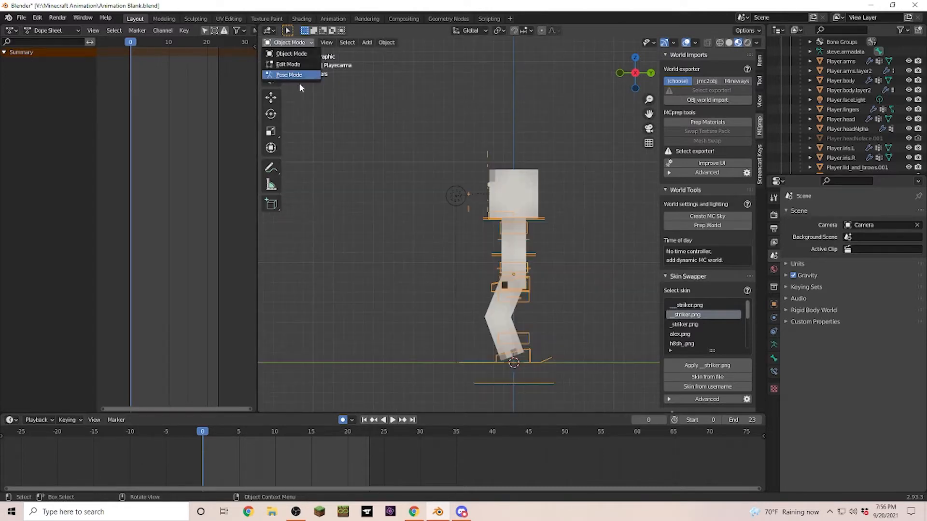
{"action": "left_click", "coordinate": [294, 75]}
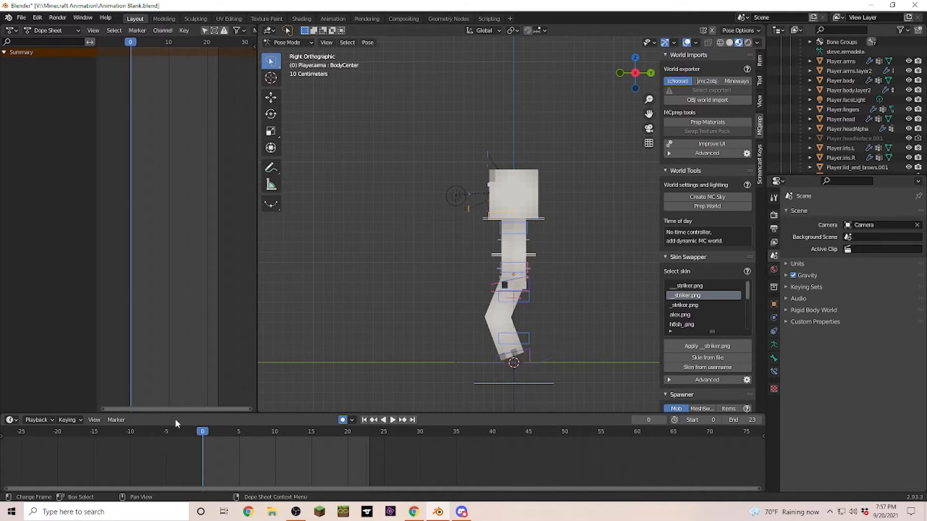
At frame 0, raise the right foot IK control behind the body and tilt it toe-down.
{"action": "key", "text": "g"}
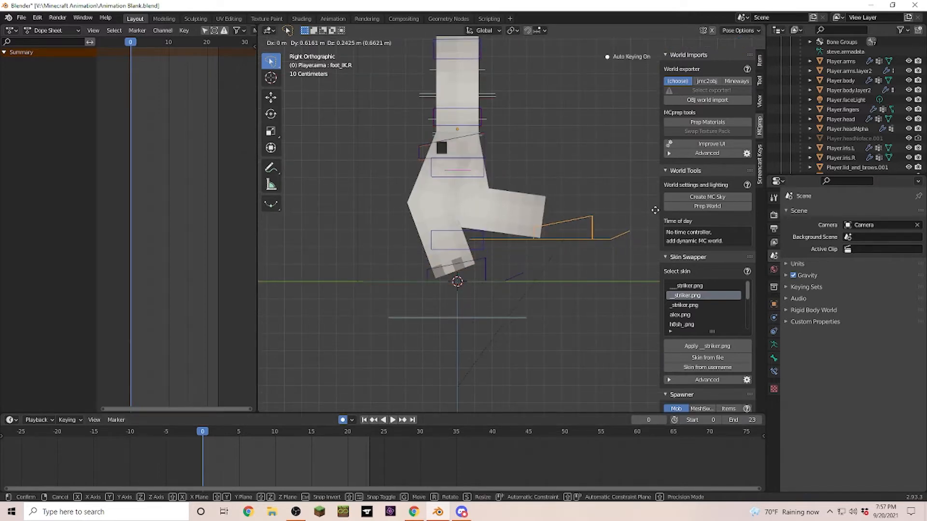
{"action": "left_click", "coordinate": [655, 210]}
{"action": "middle_click_drag", "start_coordinate": [565, 287], "coordinate": [489, 300]}
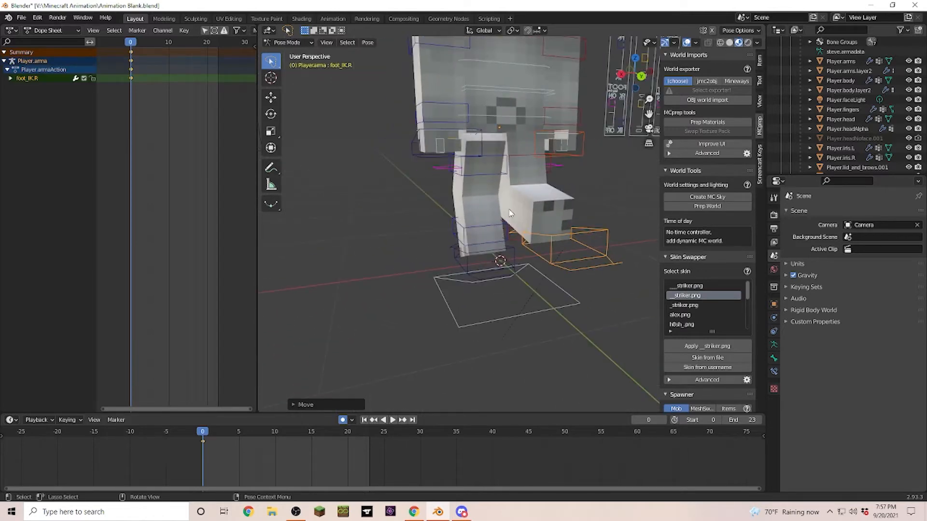
{"action": "key", "text": "KP_3"}
{"action": "key", "text": "g"}
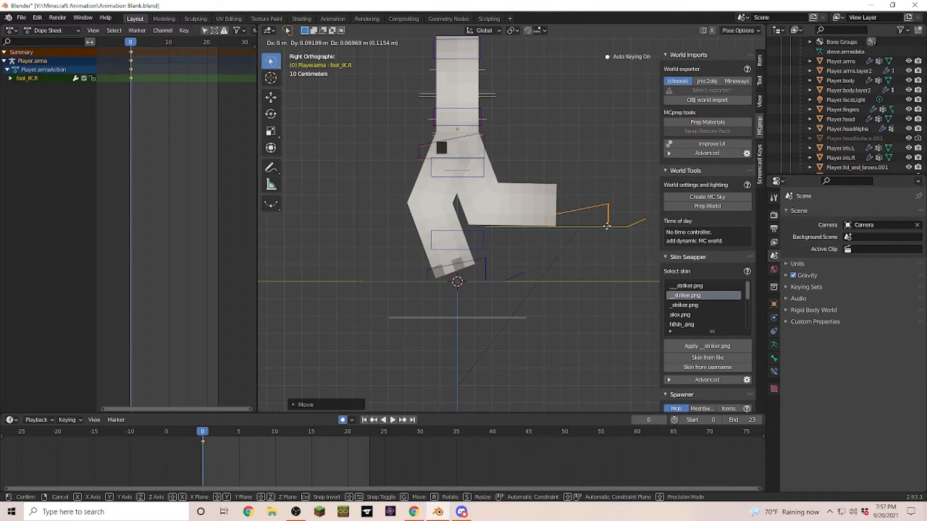
{"action": "left_click", "coordinate": [607, 226]}
{"action": "key", "text": "r"}
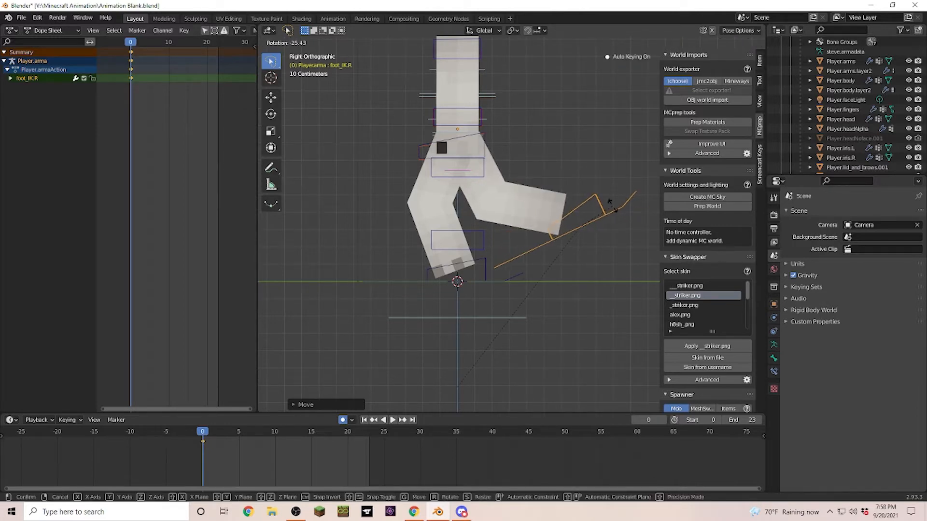
{"action": "left_click", "coordinate": [598, 207]}
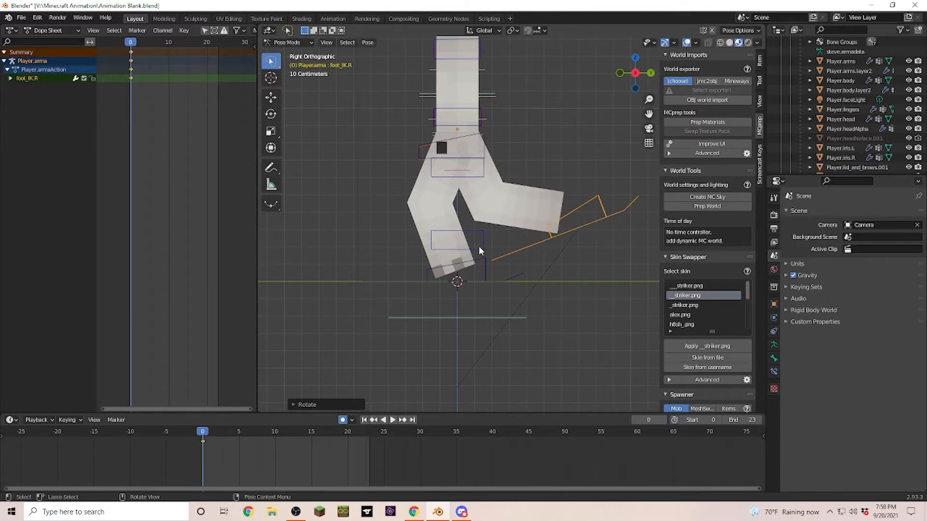
Move the left foot IK control forward about 0.28 m along the ground at frame 0.
{"action": "left_click", "coordinate": [465, 277]}
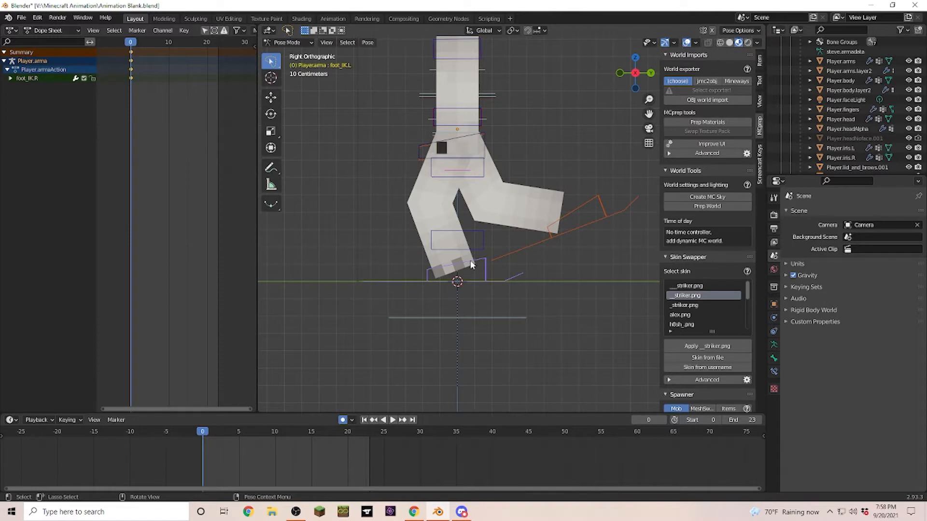
{"action": "key", "text": "g"}
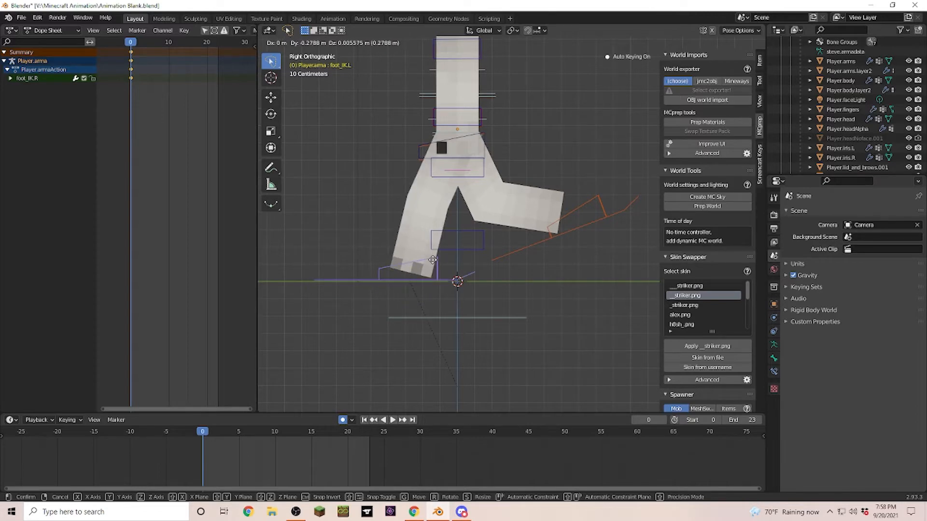
{"action": "left_click", "coordinate": [432, 260]}
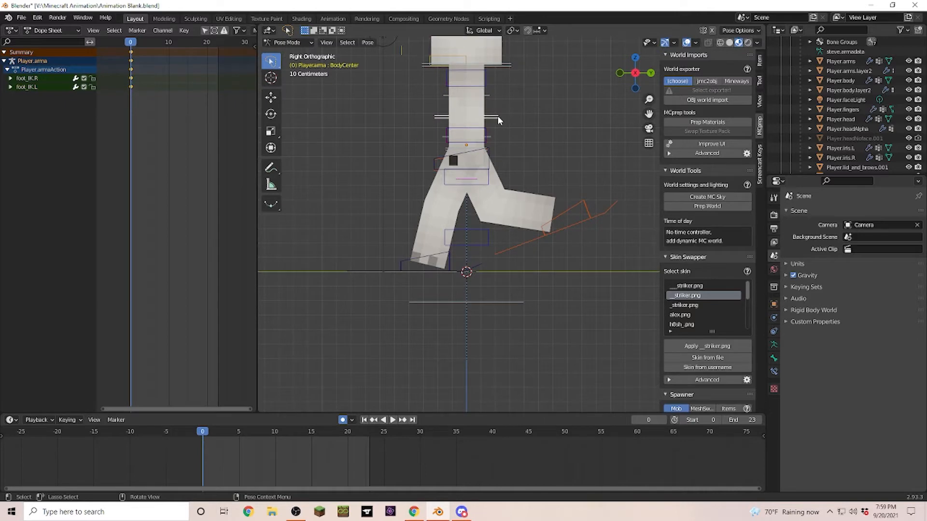
Lean the BodyCenter bone slightly forward and rotate the neck forward about 5°.
{"action": "key", "text": "r"}
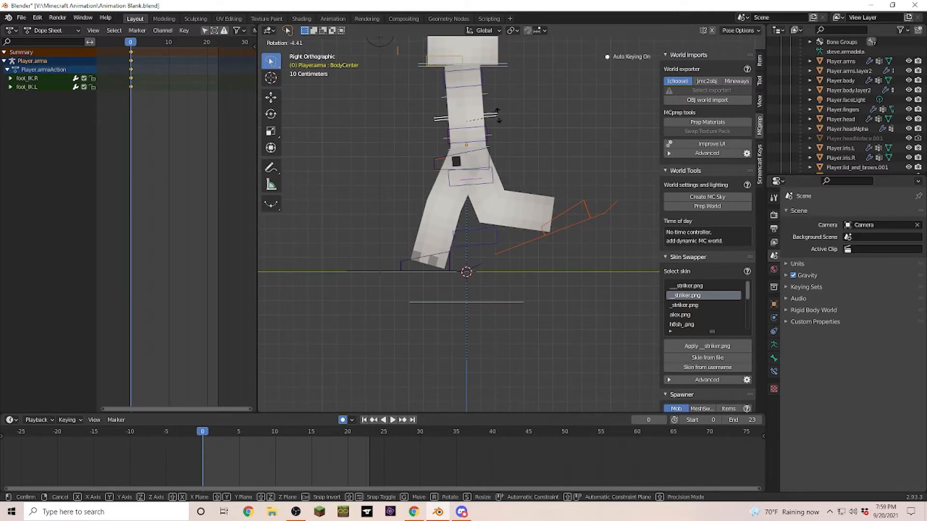
{"action": "left_click", "coordinate": [495, 115]}
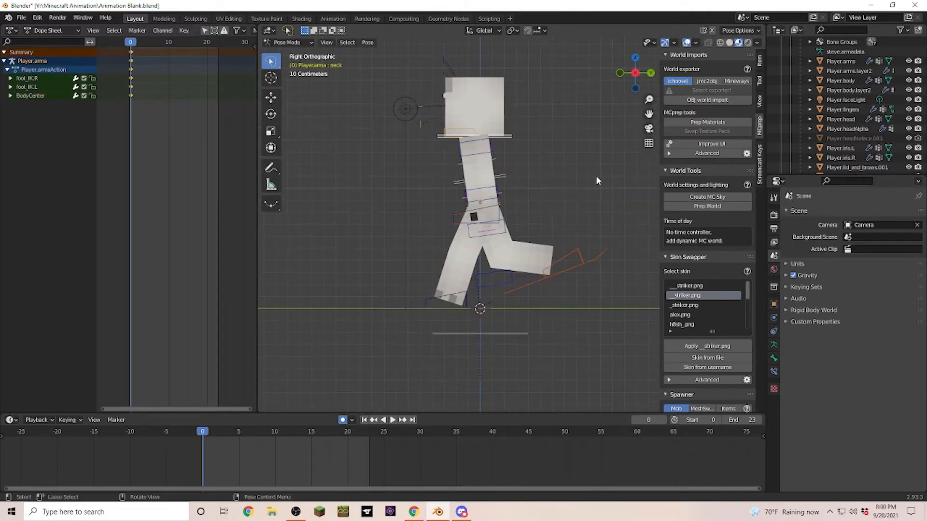
{"action": "key", "text": "r"}
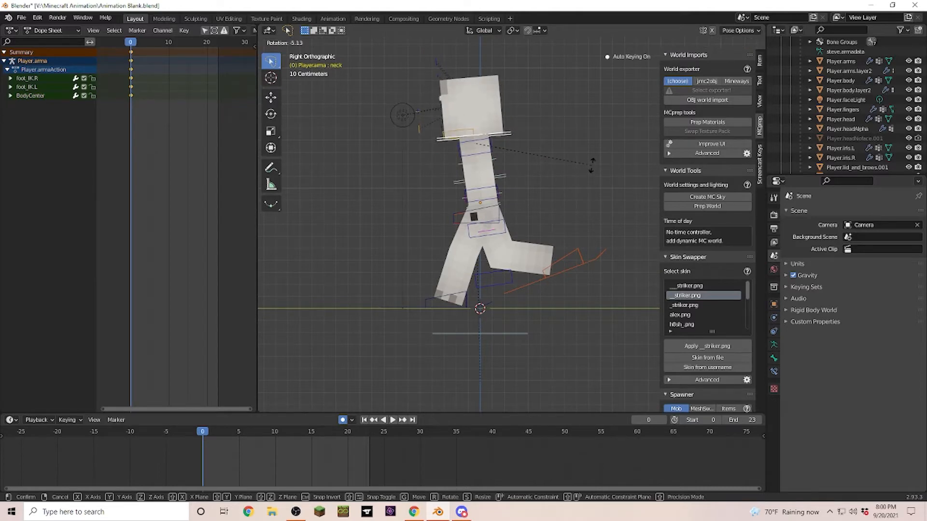
{"action": "left_click", "coordinate": [591, 164]}
Pose the upper and lower bones of both arms at frame 0, swinging the right arm forward and the left arm back.
{"action": "middle_click_drag", "start_coordinate": [554, 159], "coordinate": [658, 177]}
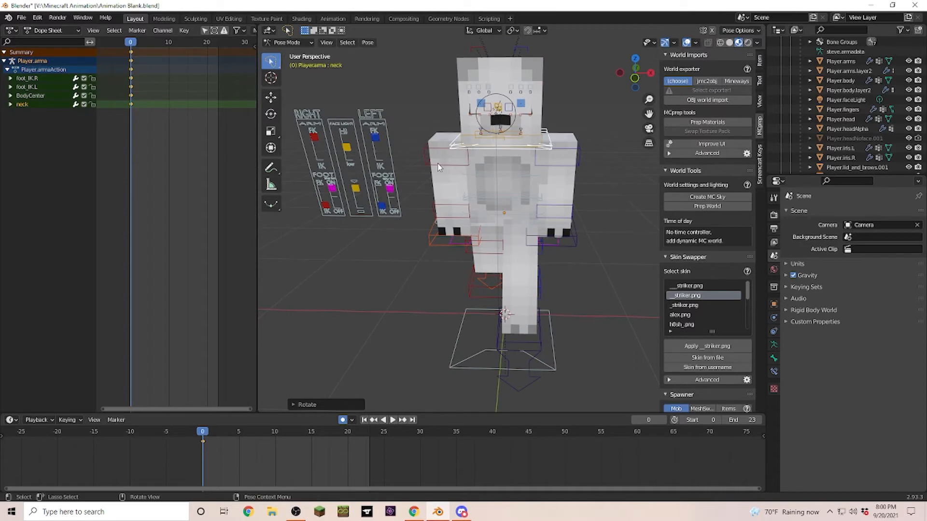
{"action": "left_click", "coordinate": [440, 169]}
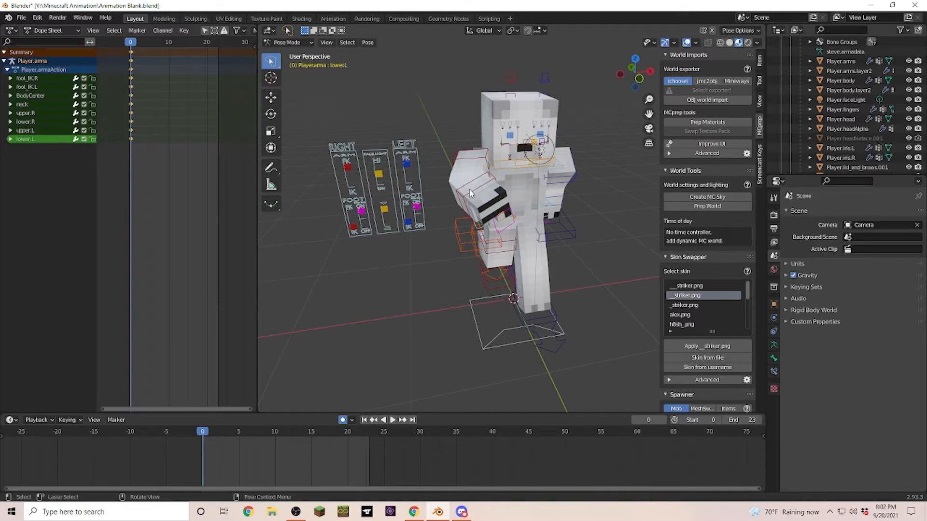
{"action": "middle_click_drag", "start_coordinate": [448, 268], "coordinate": [502, 221]}
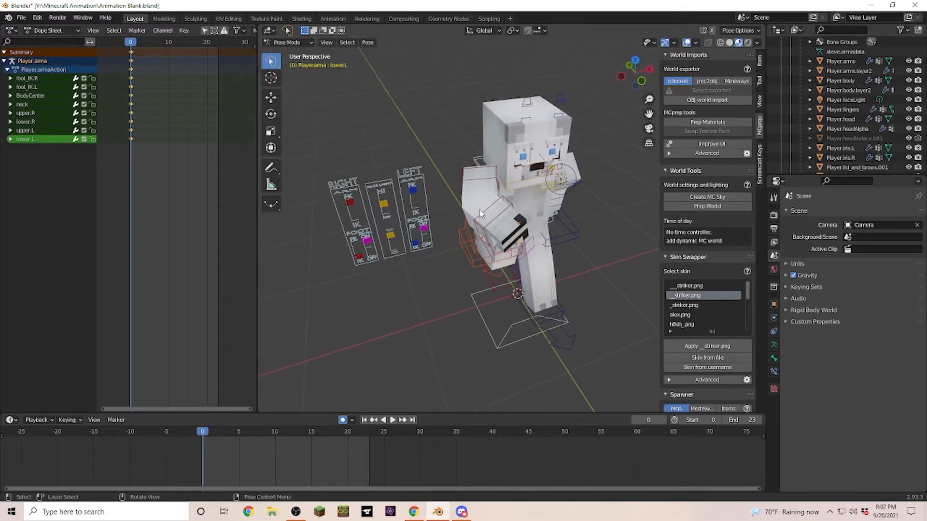
Rotate the hips about 10° and twist the upper body about 22° around the global Z axis.
{"action": "middle_click_drag", "start_coordinate": [575, 282], "coordinate": [519, 220]}
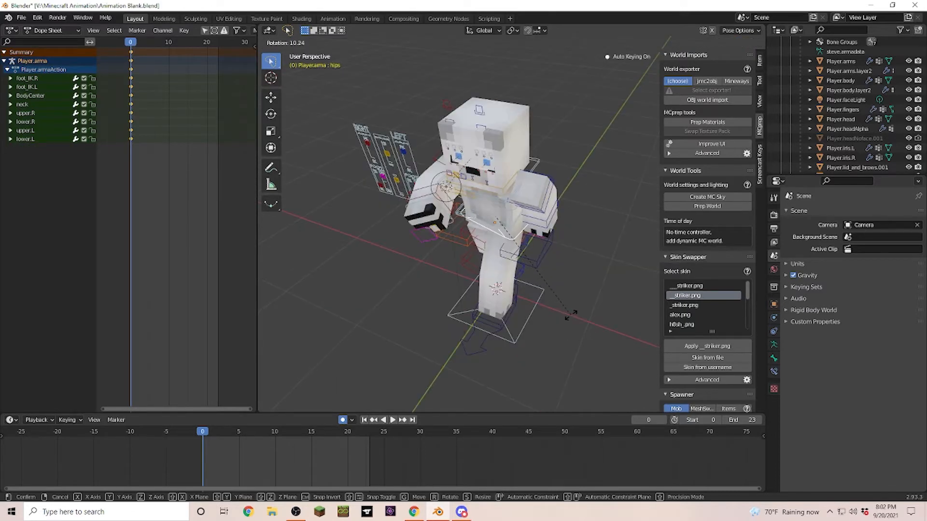
{"action": "left_click", "coordinate": [569, 312]}
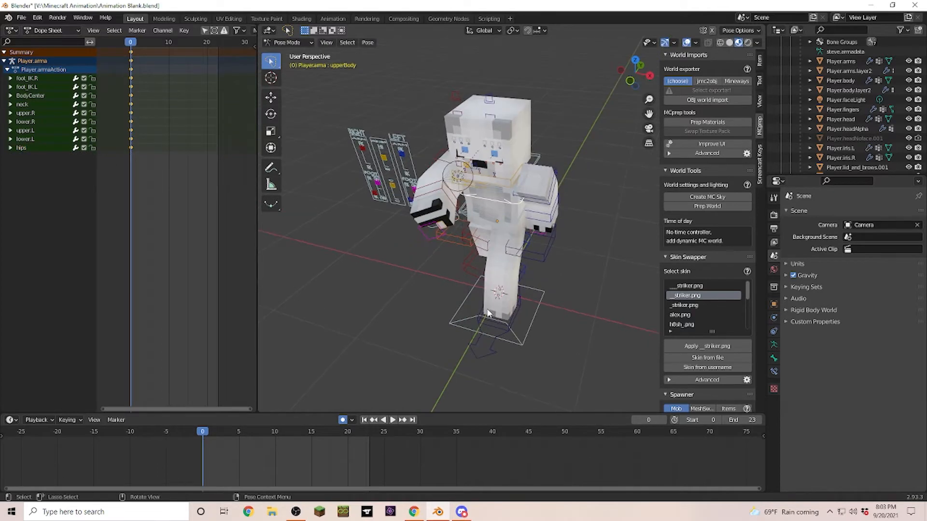
{"action": "key", "text": "r"}
{"action": "key", "text": "z"}
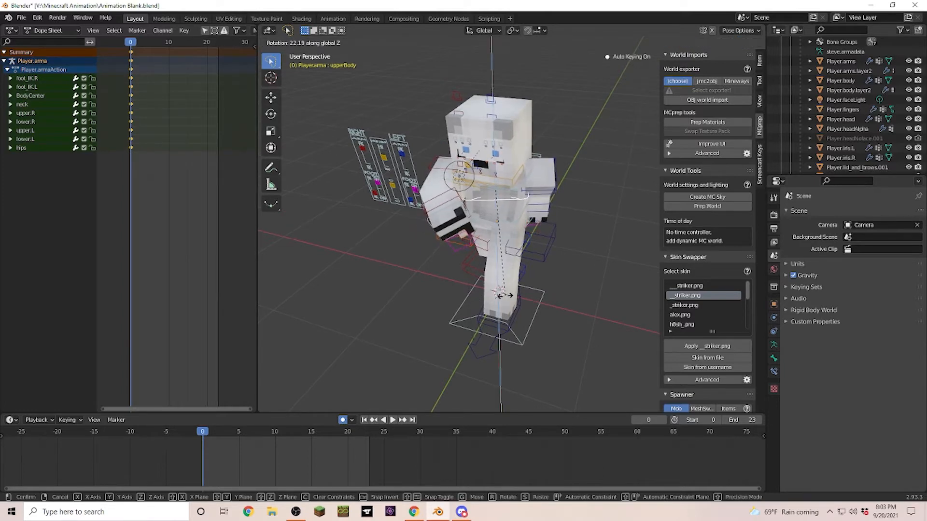
{"action": "left_click", "coordinate": [502, 295]}
At frame 6, in the right side view, move the left foot IK control backward about 0.66 m along the ground.
{"action": "middle_click_drag", "start_coordinate": [581, 297], "coordinate": [511, 244]}
{"action": "key", "text": "KP_3"}
{"action": "key", "text": "space"}
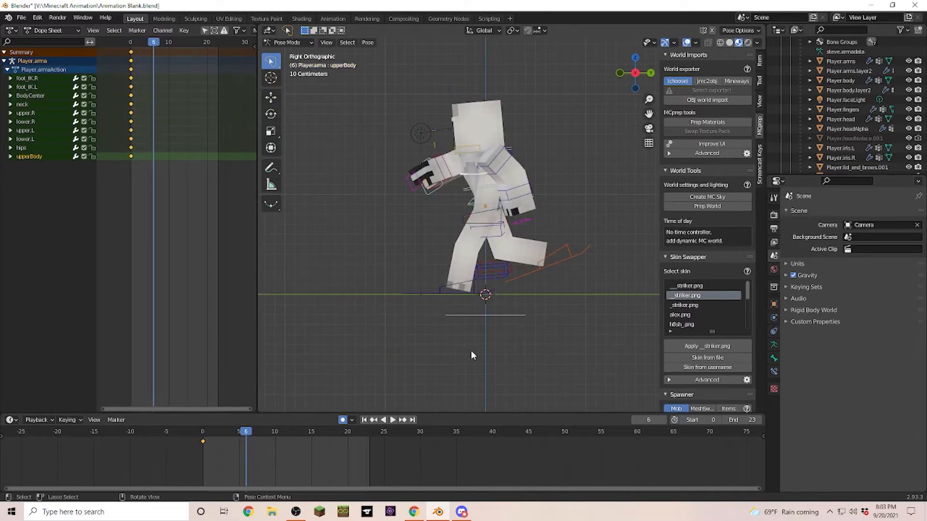
{"action": "scroll", "coordinate": [470, 355], "scroll_direction": "up", "scroll_amount": 2}
{"action": "left_click", "coordinate": [467, 252]}
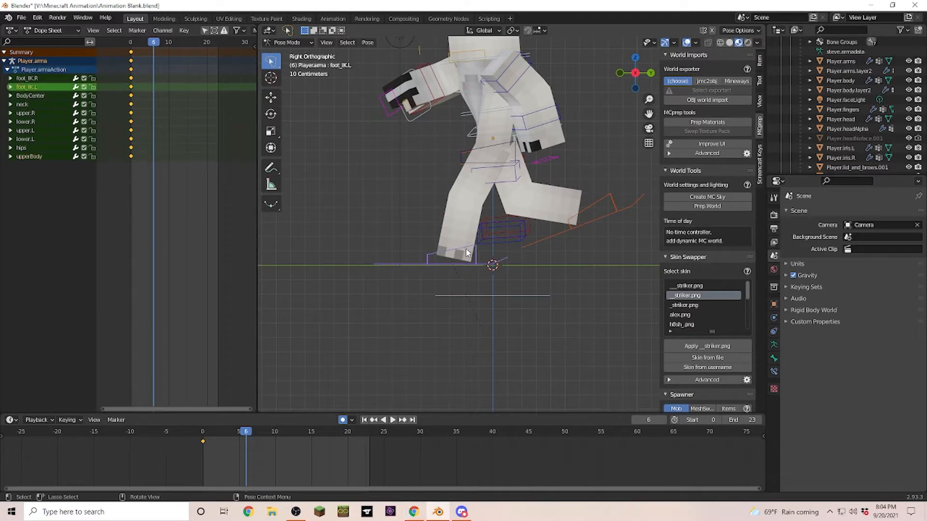
{"action": "key", "text": "g"}
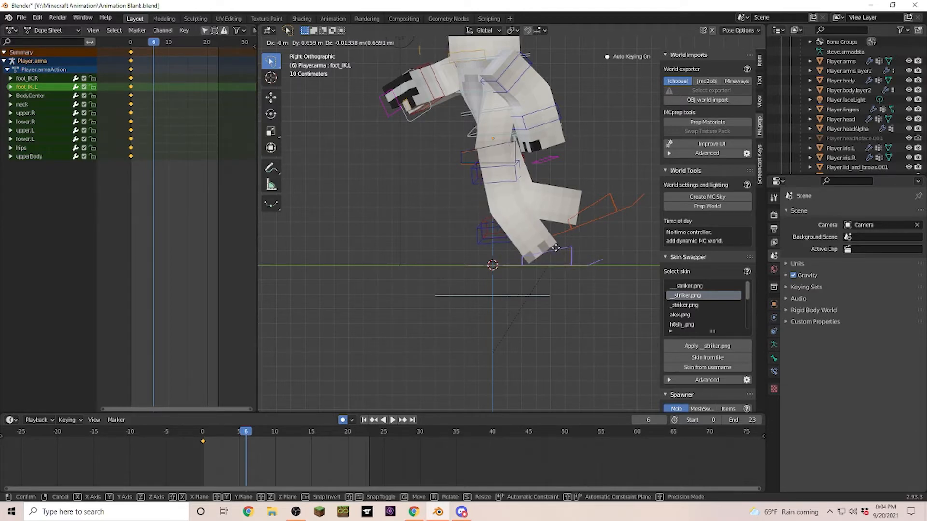
{"action": "left_click", "coordinate": [555, 248]}
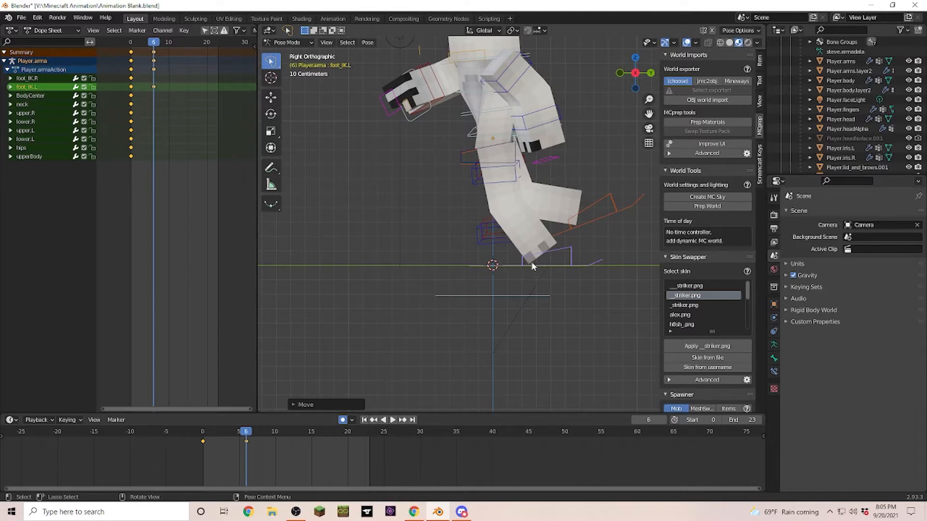
Move the raised right foot IK control down and forward to just in front of the body at frame 6.
{"action": "left_click", "coordinate": [596, 223]}
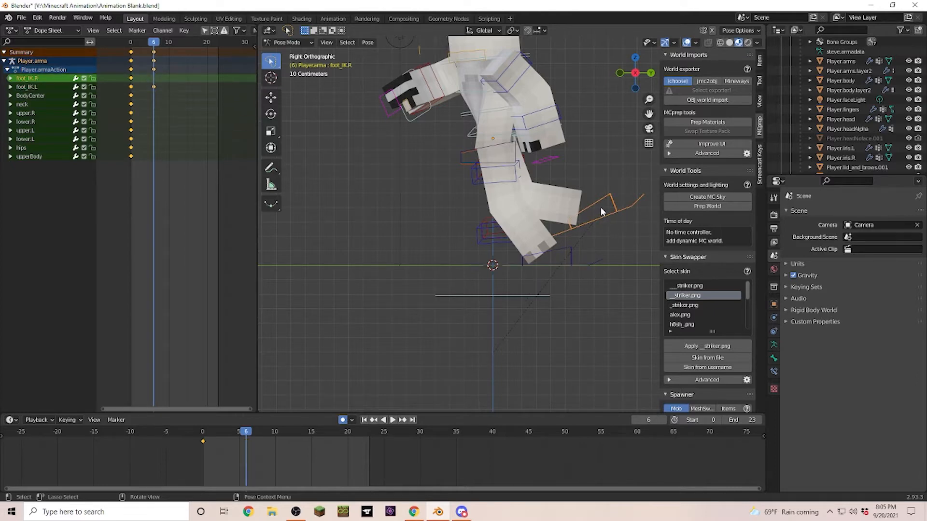
{"action": "key", "text": "g"}
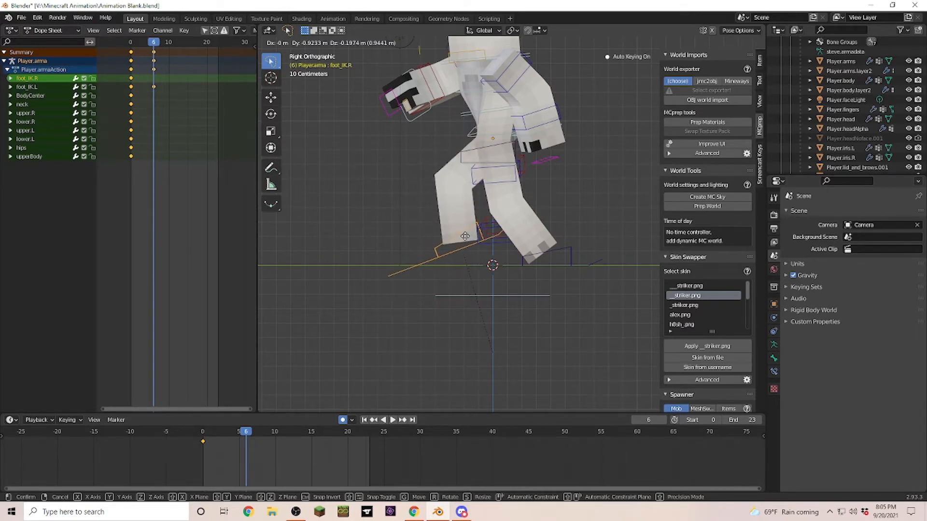
{"action": "left_click", "coordinate": [477, 243]}
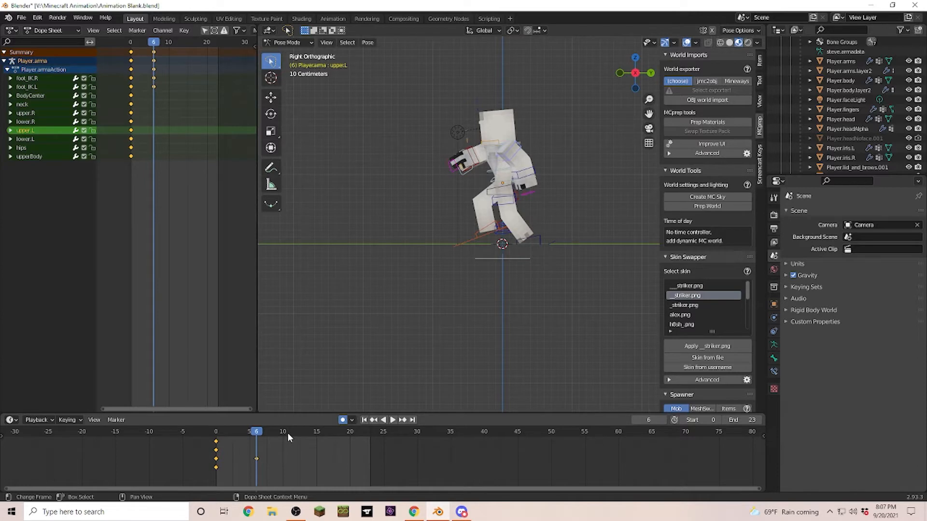
Review the poses from several angles by advancing to frame 12 and returning to frame 0.
{"action": "key", "text": "space"}
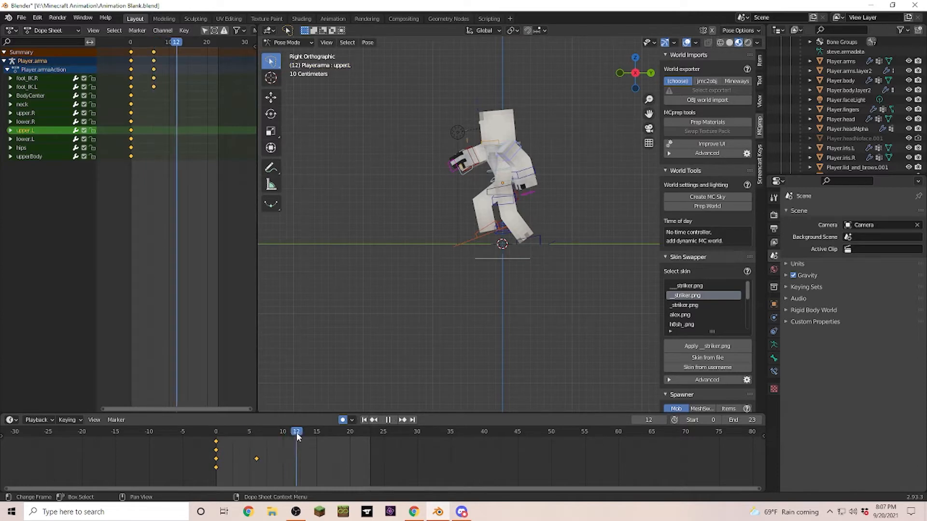
{"action": "key", "text": "space"}
{"action": "middle_click_drag", "start_coordinate": [415, 251], "coordinate": [420, 275]}
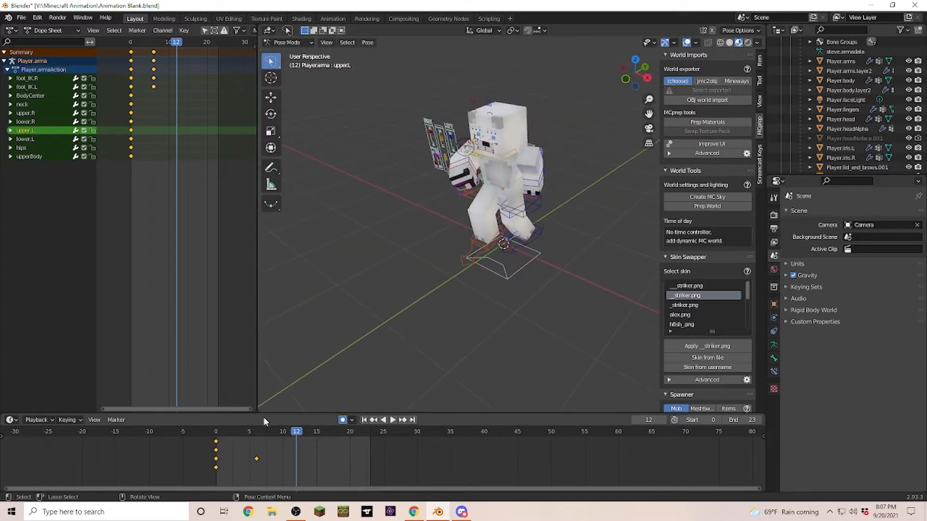
{"action": "left_click", "coordinate": [216, 437]}
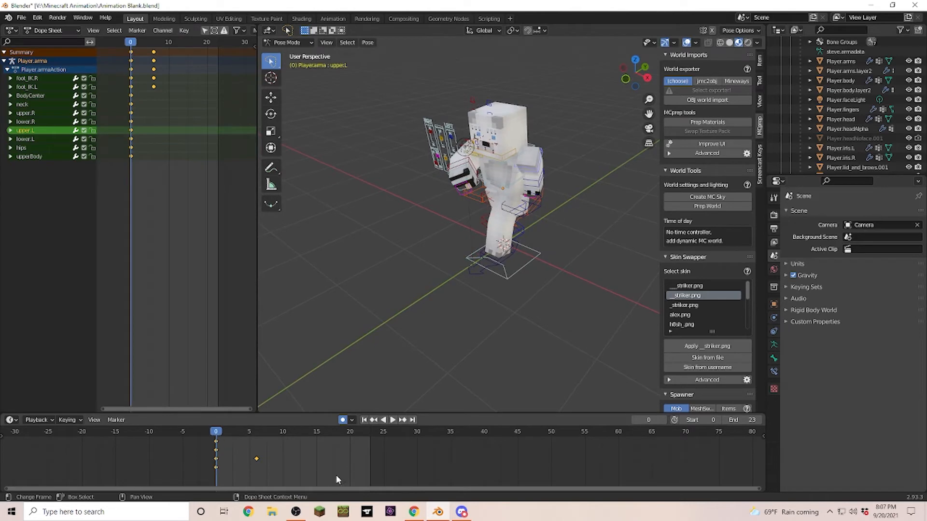
{"action": "middle_click_drag", "start_coordinate": [562, 271], "coordinate": [492, 256]}
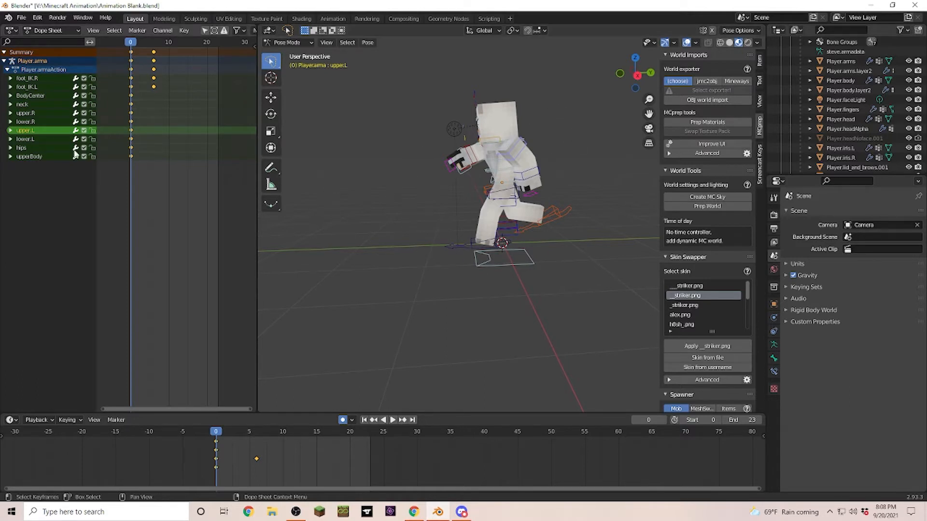
Reveal the timeline's channel list and examine the keyframe channels of upper.L, the right foot IK and the MAIN bone.
{"action": "left_click", "coordinate": [10, 131]}
{"action": "left_click", "coordinate": [10, 131]}
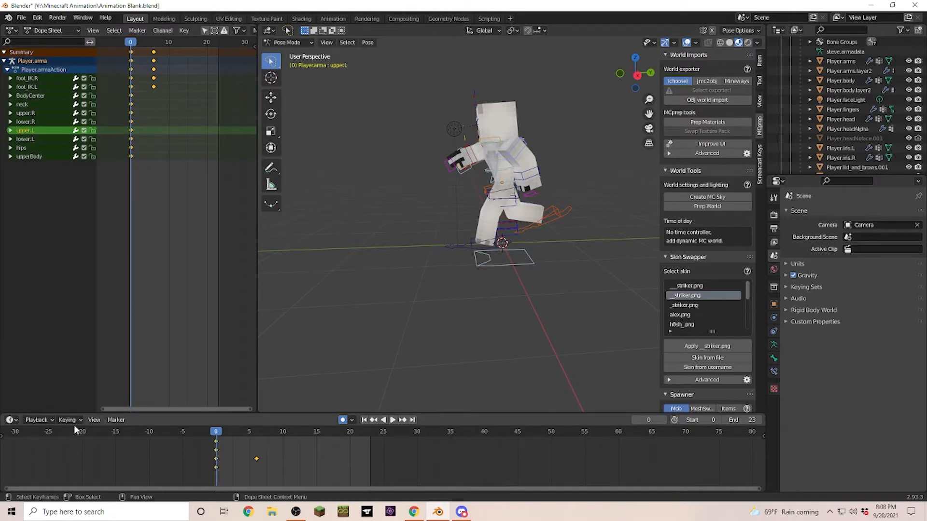
{"action": "left_click", "coordinate": [3, 436]}
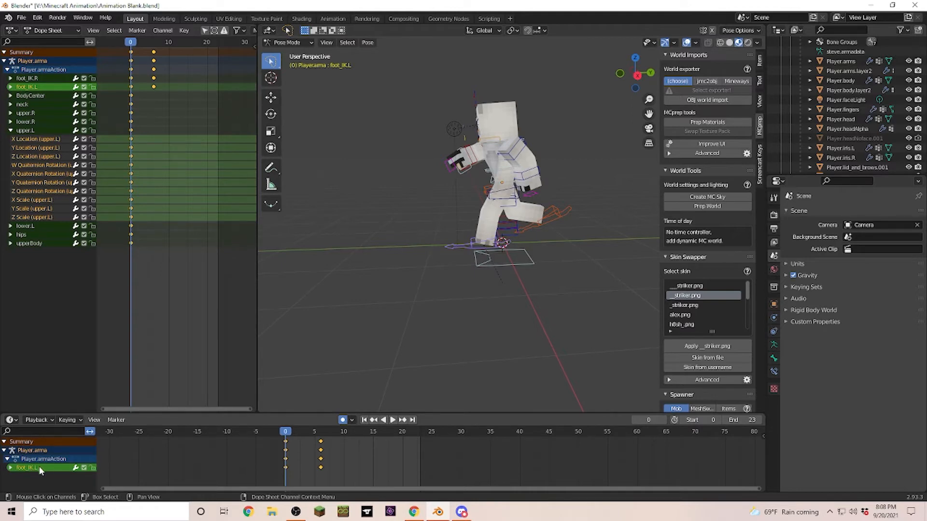
{"action": "left_click", "coordinate": [553, 213]}
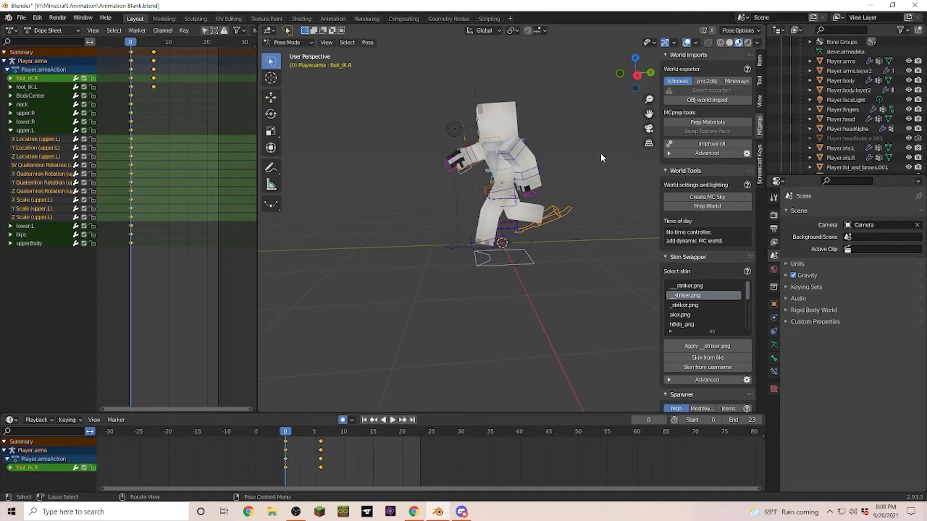
{"action": "left_click", "coordinate": [485, 272]}
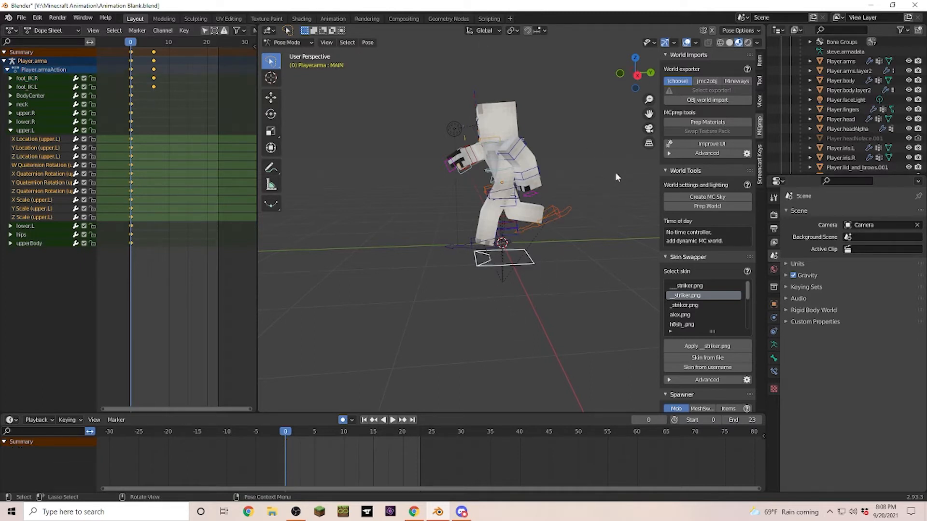
Select all of the rig's keyframes at frame 0 in the Dope Sheet and copy them.
{"action": "key", "text": "a"}
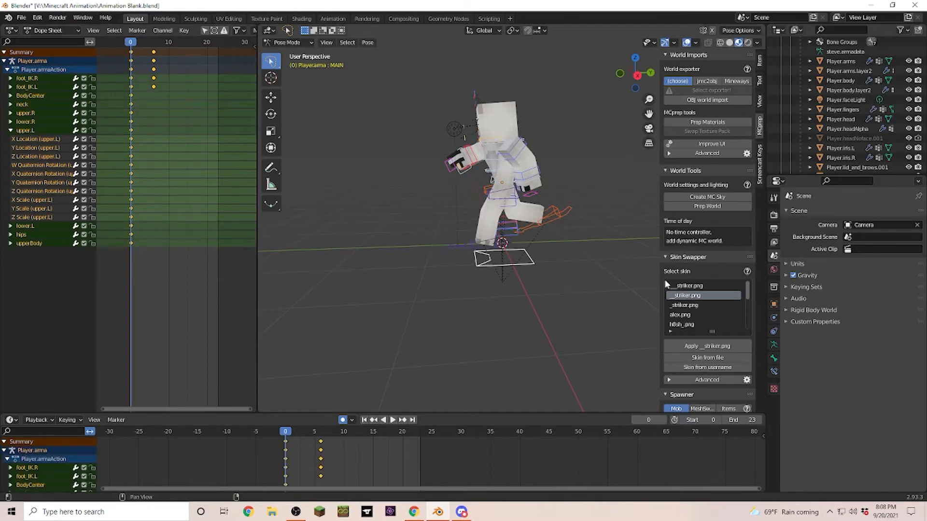
{"action": "left_click", "coordinate": [173, 138]}
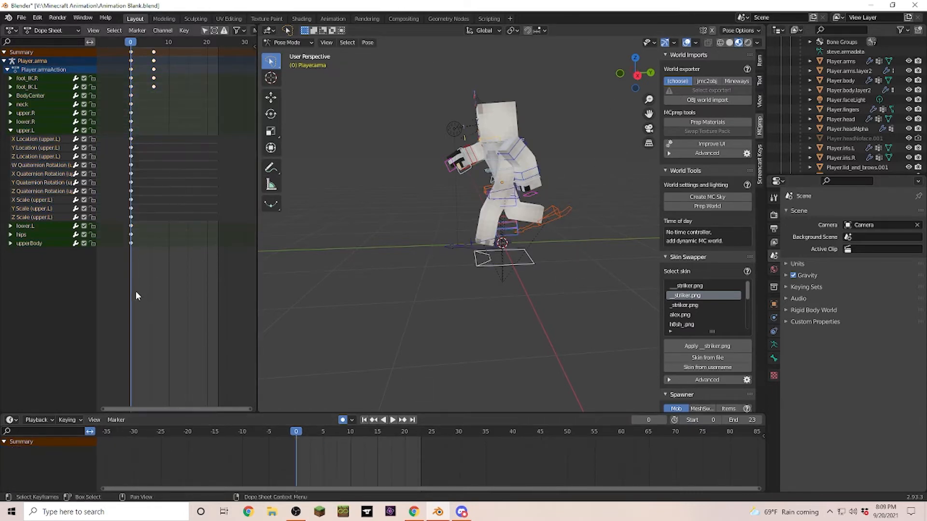
{"action": "left_click_drag", "start_coordinate": [144, 268], "coordinate": [109, 41]}
{"action": "left_click", "coordinate": [186, 30]}
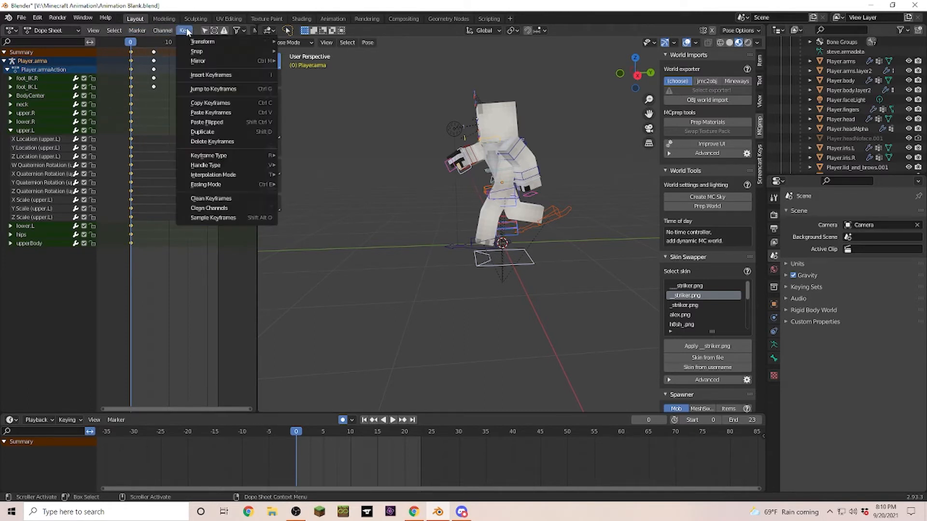
{"action": "left_click", "coordinate": [210, 102]}
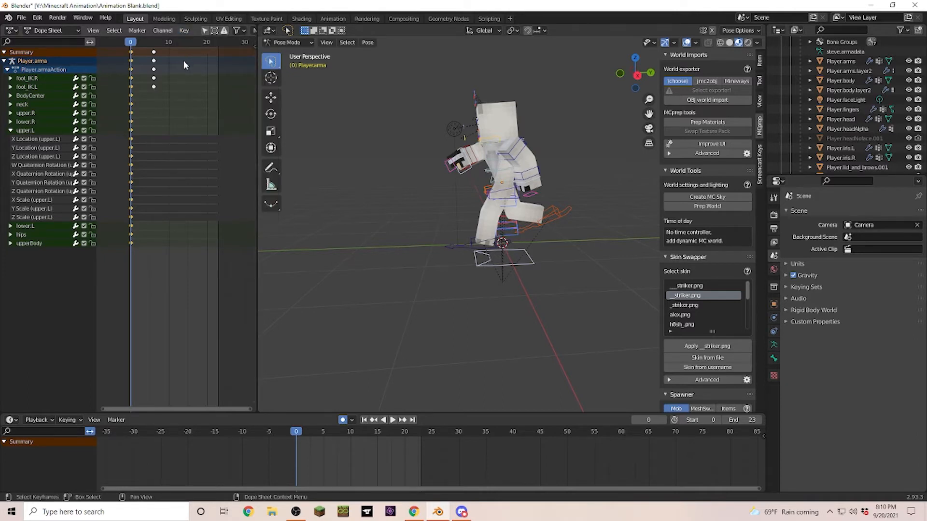
Paste the copied keyframes flipped at frame 12 to create the mirrored contact pose.
{"action": "left_click", "coordinate": [180, 43]}
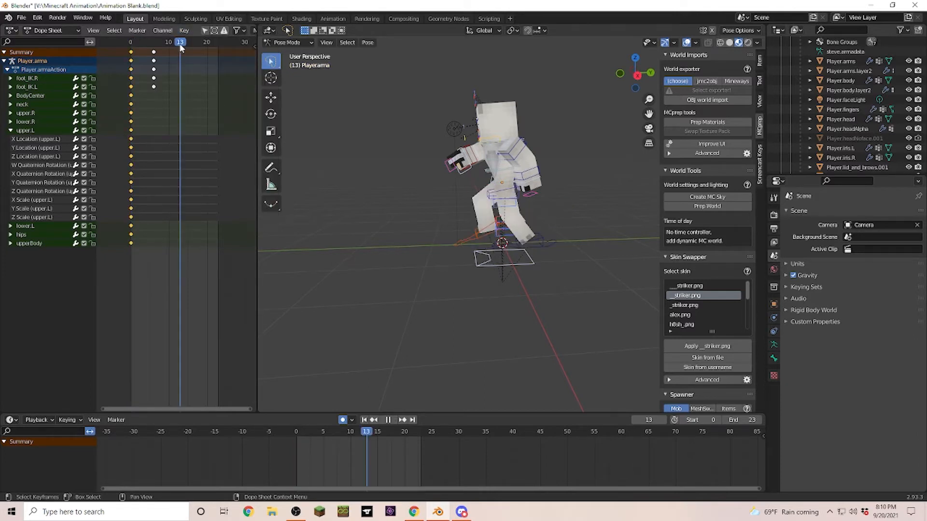
{"action": "left_click", "coordinate": [185, 32]}
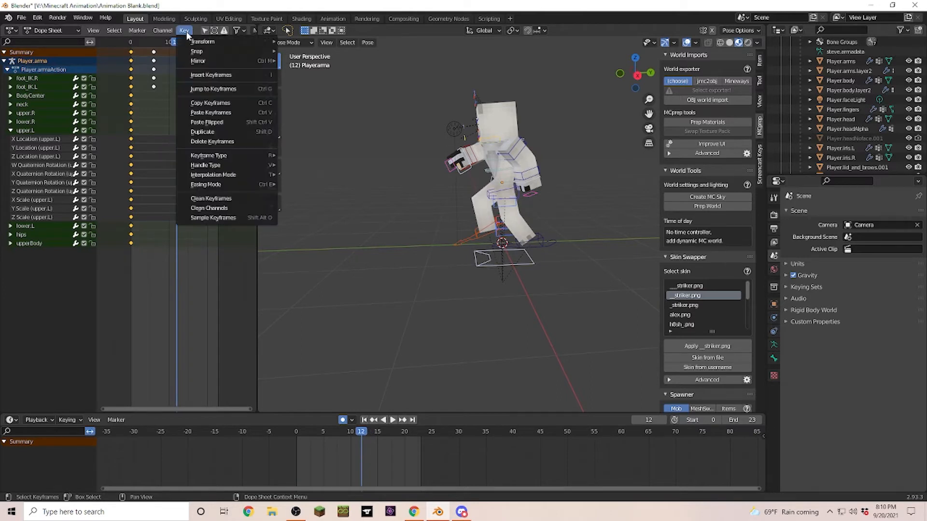
{"action": "left_click", "coordinate": [218, 123]}
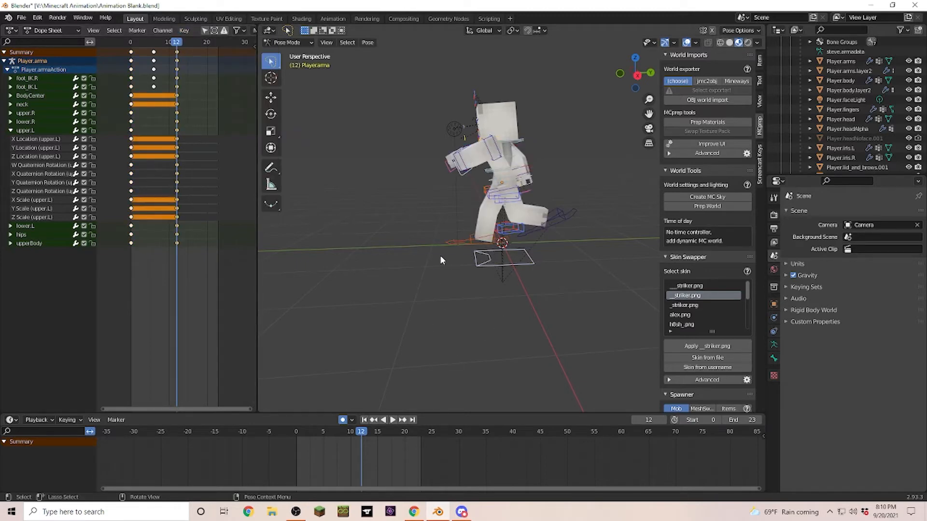
Compare the mirrored pose at frame 12 with the original pose at frame 0 from several angles.
{"action": "middle_click_drag", "start_coordinate": [327, 227], "coordinate": [430, 289]}
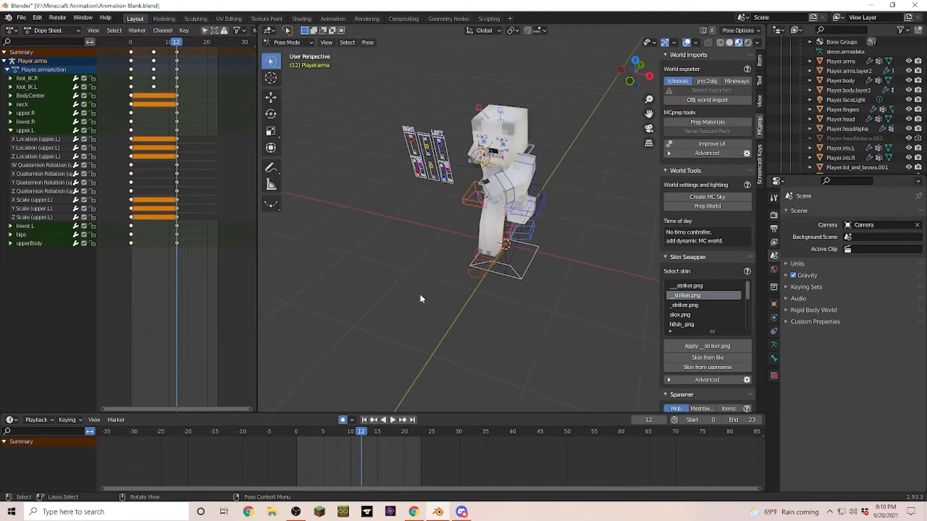
{"action": "middle_click_drag", "start_coordinate": [515, 261], "coordinate": [412, 343]}
{"action": "key", "text": "Up"}
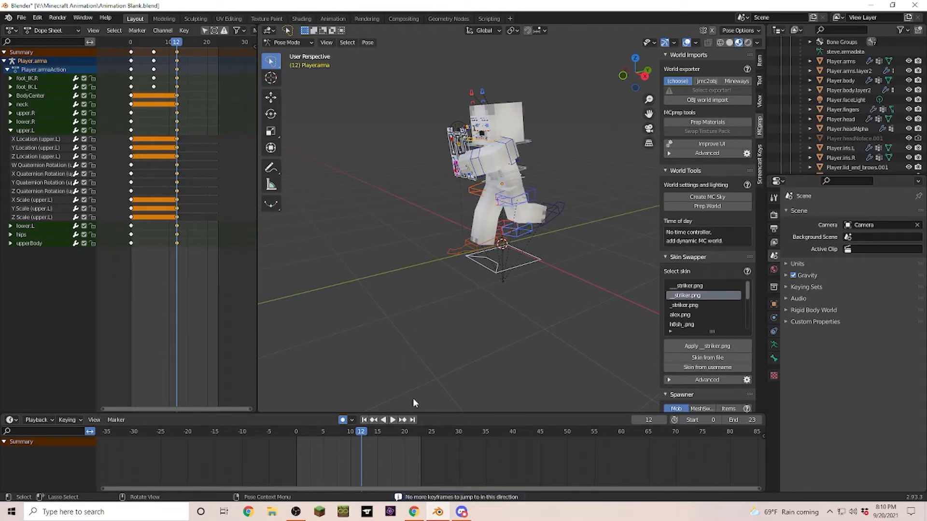
{"action": "key", "text": "a"}
{"action": "key", "text": "Down"}
{"action": "key", "text": "Down"}
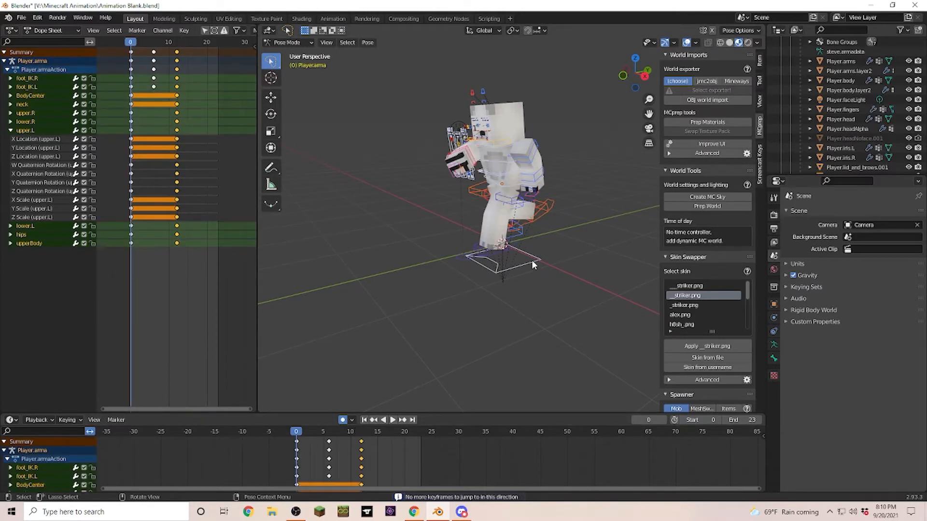
{"action": "left_click", "coordinate": [362, 432]}
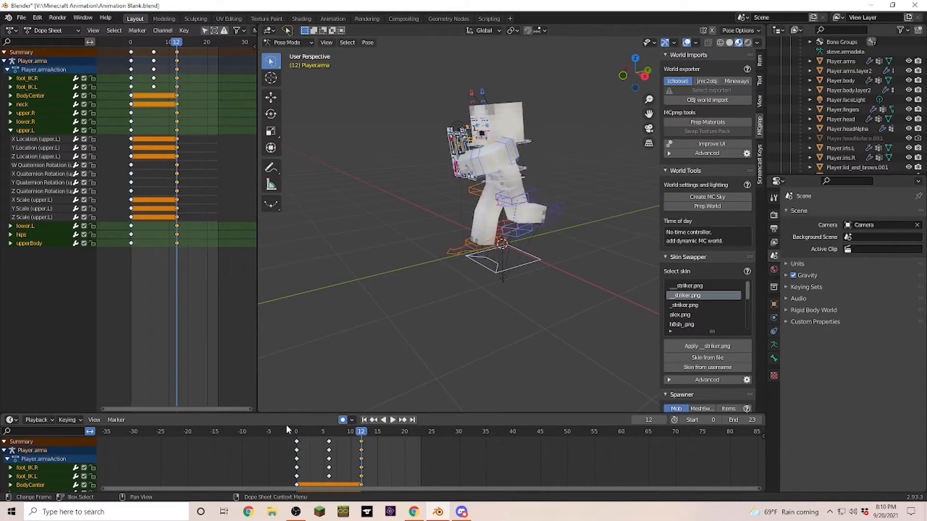
{"action": "left_click", "coordinate": [296, 432]}
{"action": "left_click", "coordinate": [361, 432]}
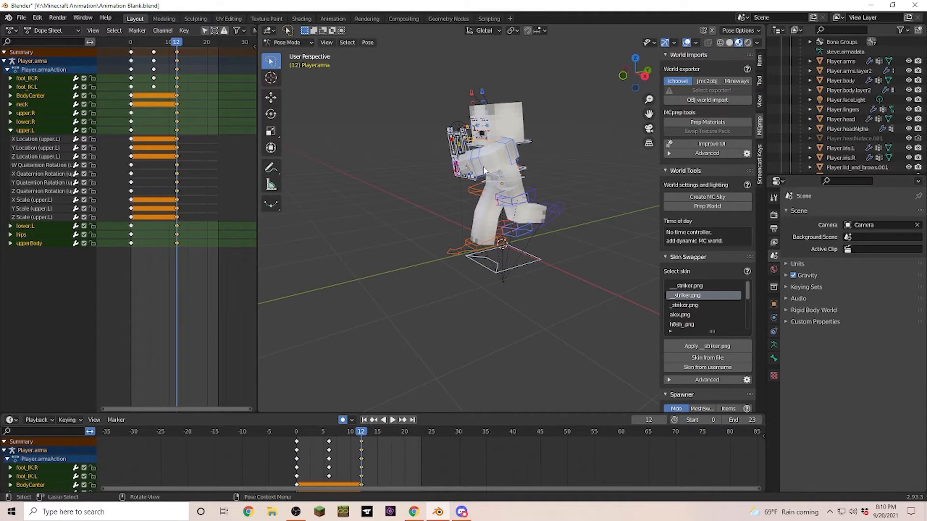
{"action": "middle_click_drag", "start_coordinate": [515, 281], "coordinate": [478, 276]}
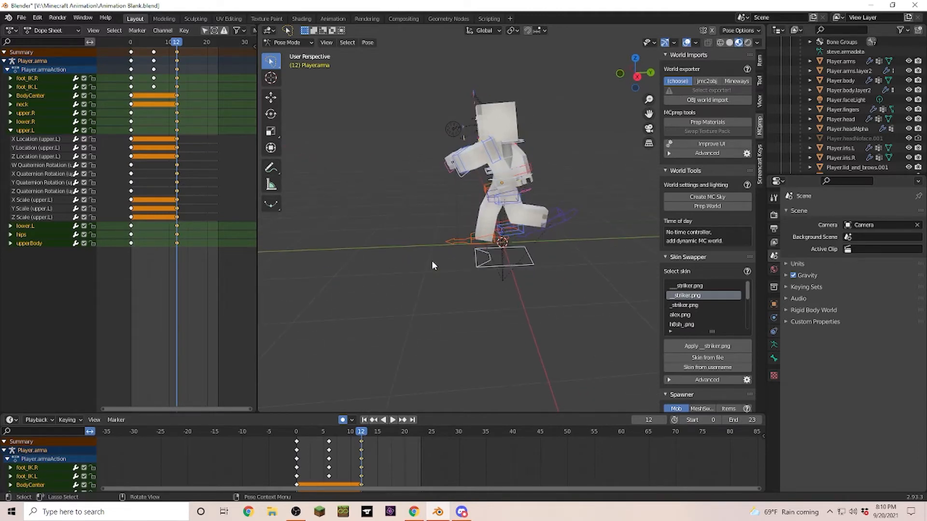
At frame 4, in the right side view, lower the BodyCenter control slightly along global Z.
{"action": "key", "text": "Down"}
{"action": "key", "text": "KP_3"}
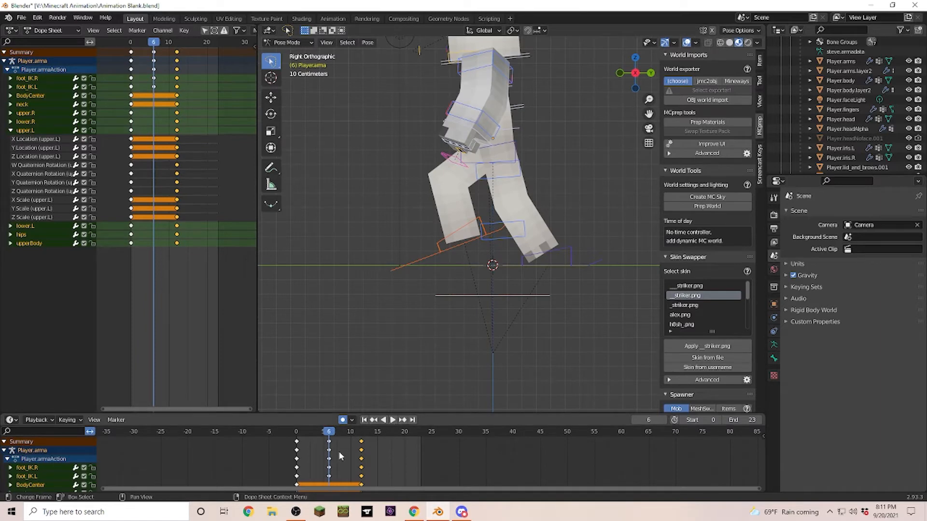
{"action": "key", "text": "Left"}
{"action": "key", "text": "Left"}
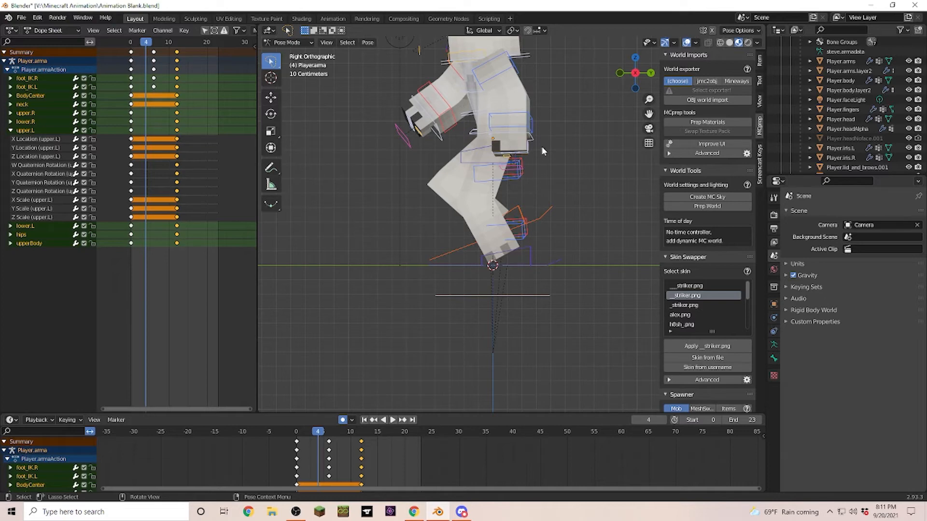
{"action": "left_click", "coordinate": [468, 113]}
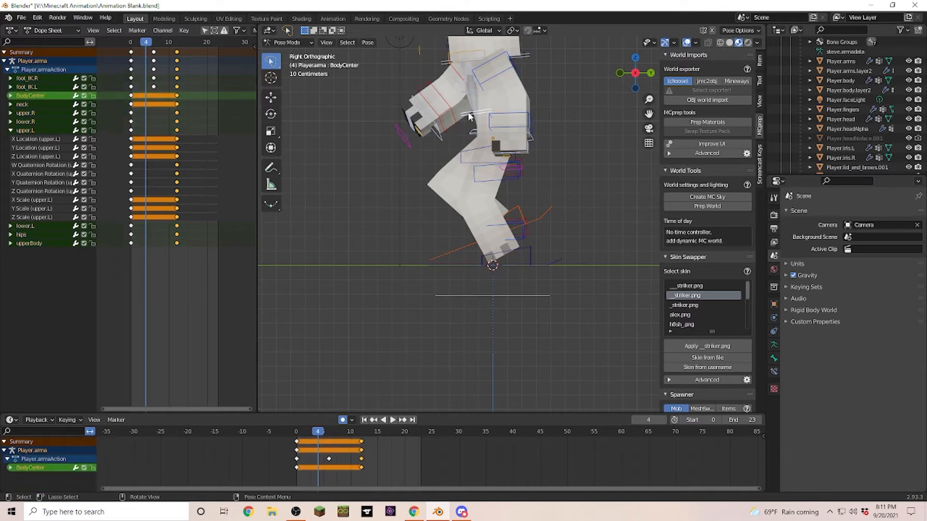
{"action": "key", "text": "g"}
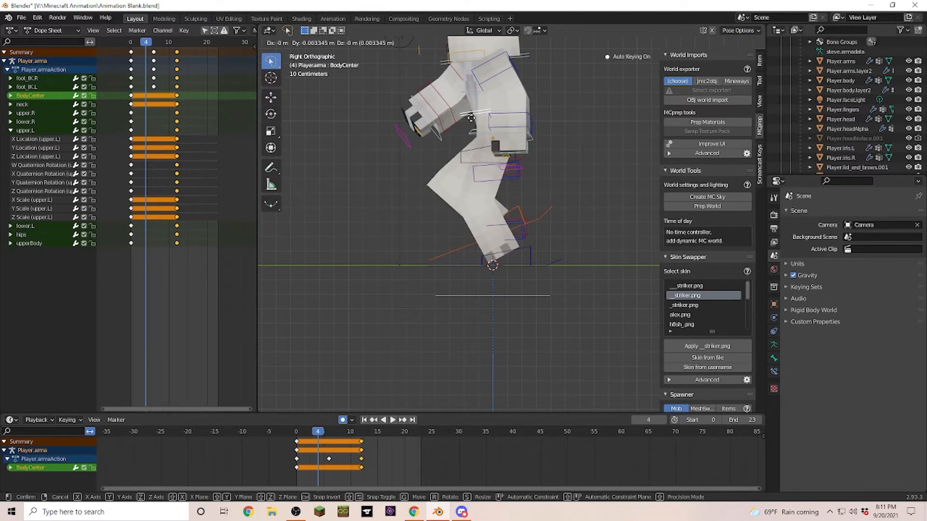
{"action": "key", "text": "z"}
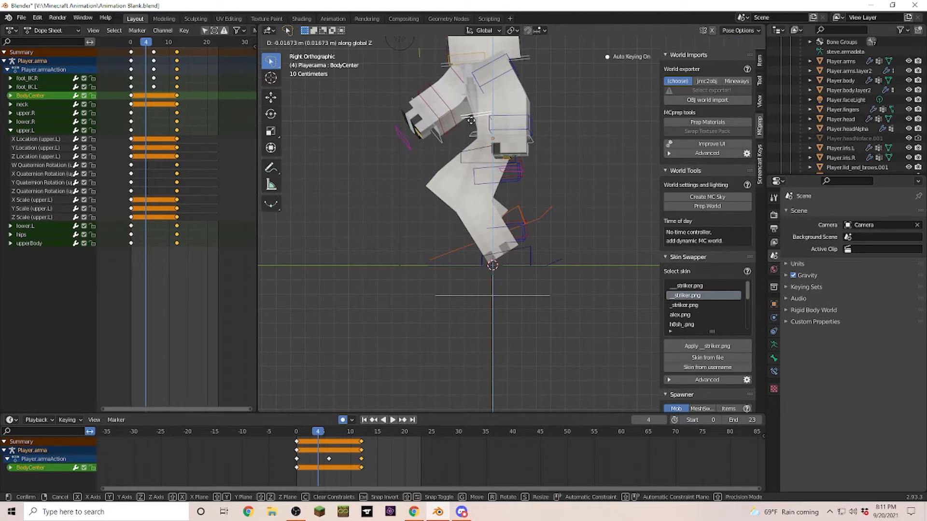
{"action": "left_click", "coordinate": [471, 125]}
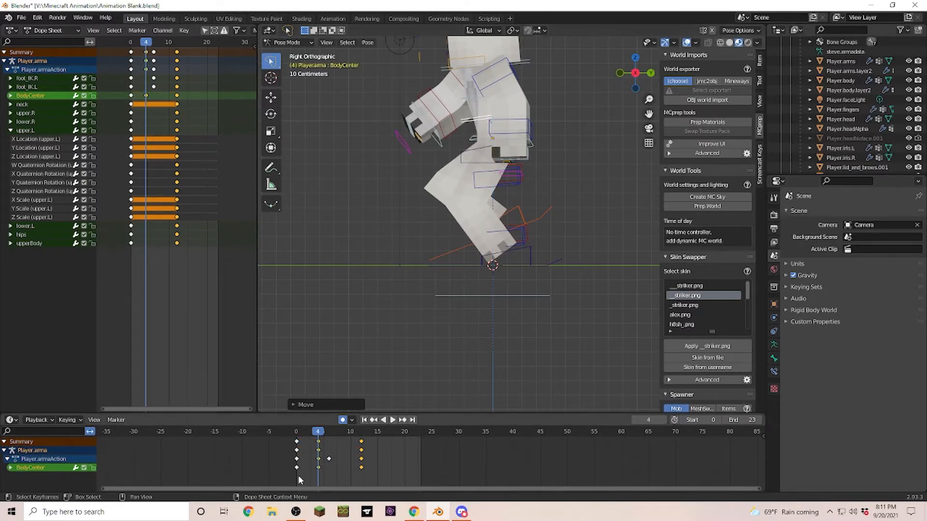
Step back and forth between frames 2 and 5 to examine how the body dips and the legs pass each other.
{"action": "key", "text": "Left"}
{"action": "key", "text": "Right"}
{"action": "key", "text": "Right"}
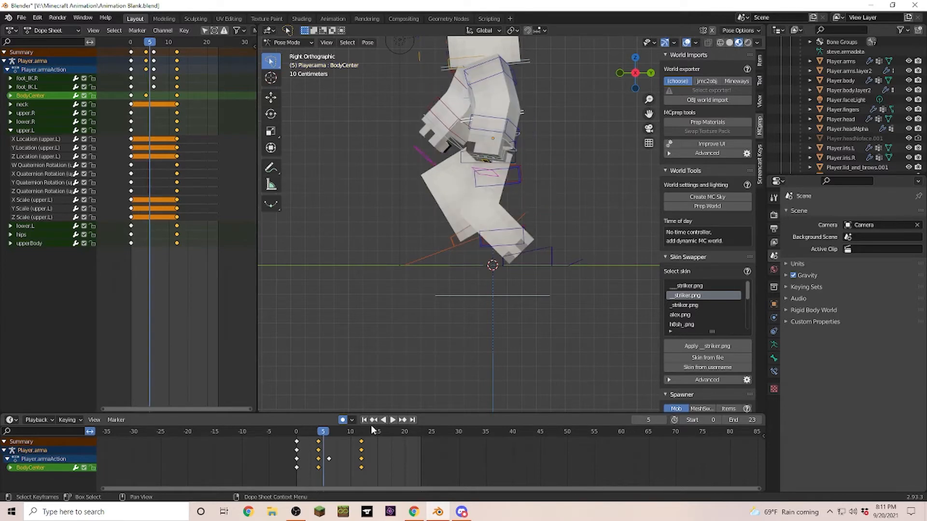
{"action": "key", "text": "Left"}
{"action": "key", "text": "Left"}
{"action": "key", "text": "Right"}
{"action": "key", "text": "Left"}
{"action": "key", "text": "Right"}
{"action": "key", "text": "Left"}
{"action": "middle_click_drag", "start_coordinate": [576, 256], "coordinate": [368, 265]}
{"action": "key", "text": "Left"}
{"action": "key", "text": "Right"}
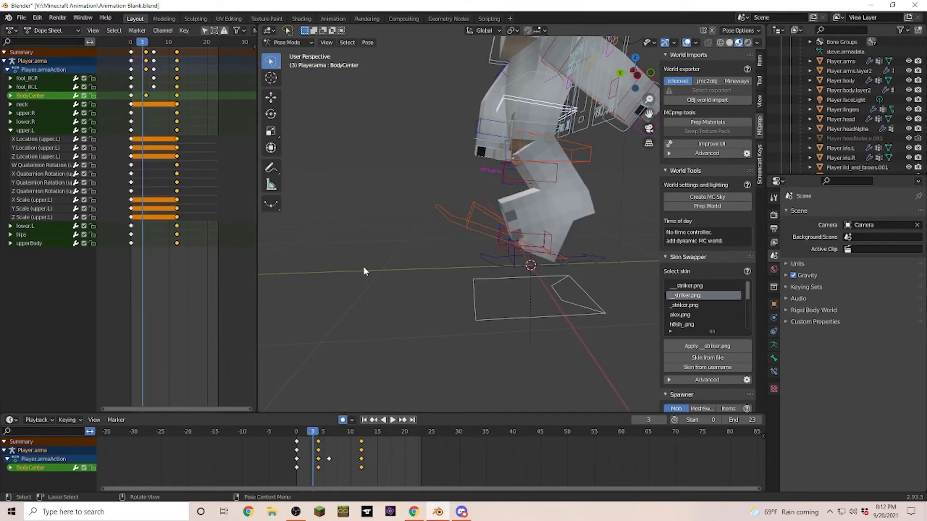
{"action": "key", "text": "Left"}
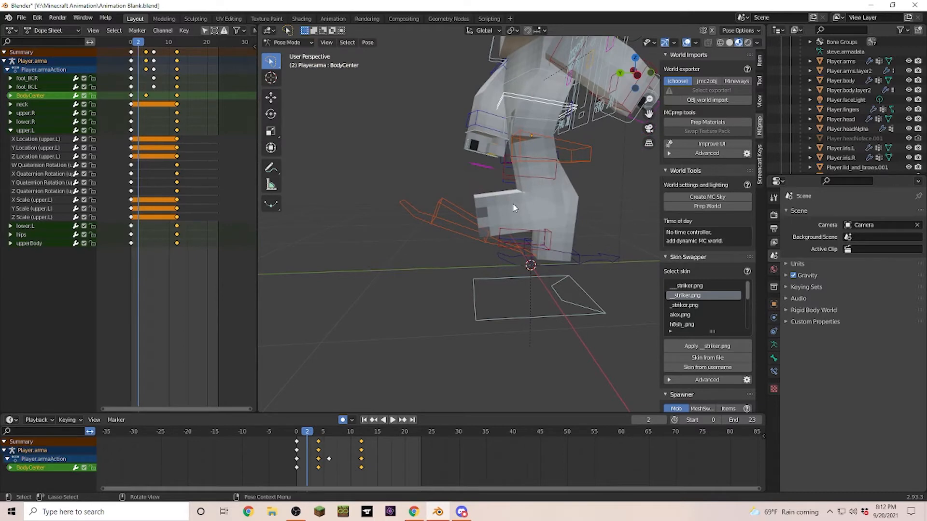
{"action": "key", "text": "Right"}
{"action": "key", "text": "Right"}
{"action": "key", "text": "Left"}
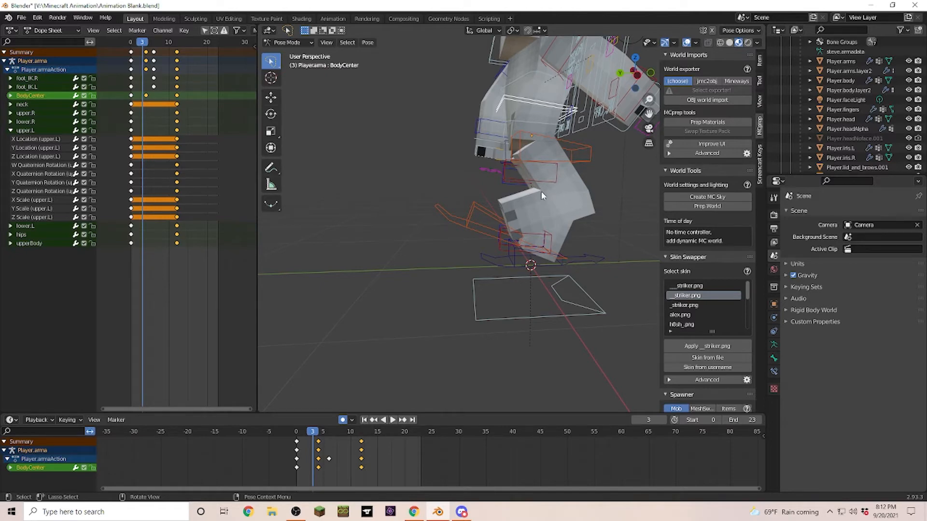
At frame 3, in the right side view, move the right foot IK control about 0.08 m down and 0.08 m forward.
{"action": "left_click", "coordinate": [478, 232]}
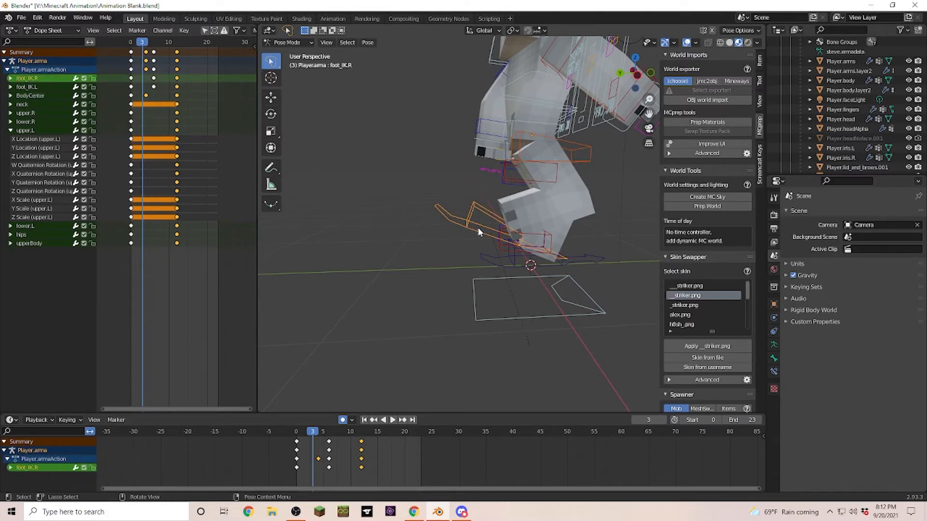
{"action": "key", "text": "KP_3"}
{"action": "key", "text": "g"}
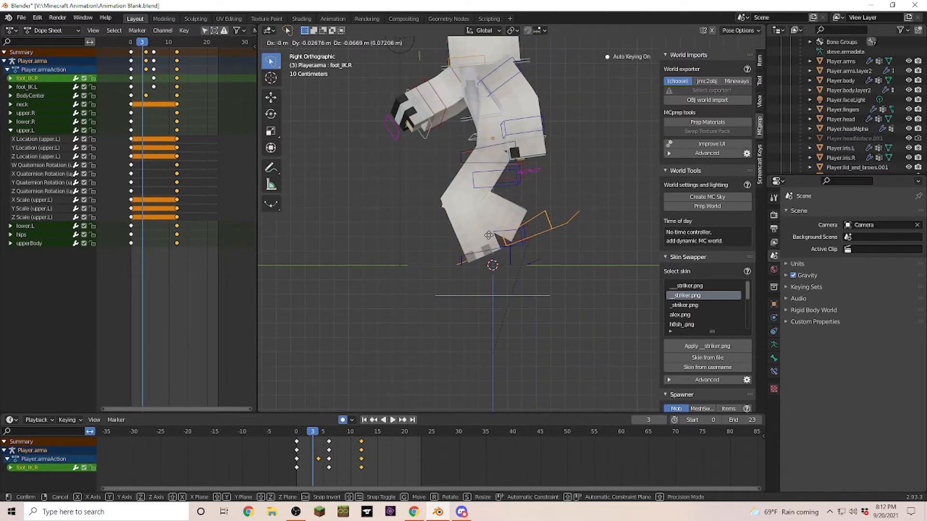
{"action": "left_click", "coordinate": [487, 238]}
{"action": "middle_click_drag", "start_coordinate": [522, 256], "coordinate": [327, 273]}
{"action": "key", "text": "KP_3"}
{"action": "key", "text": "g"}
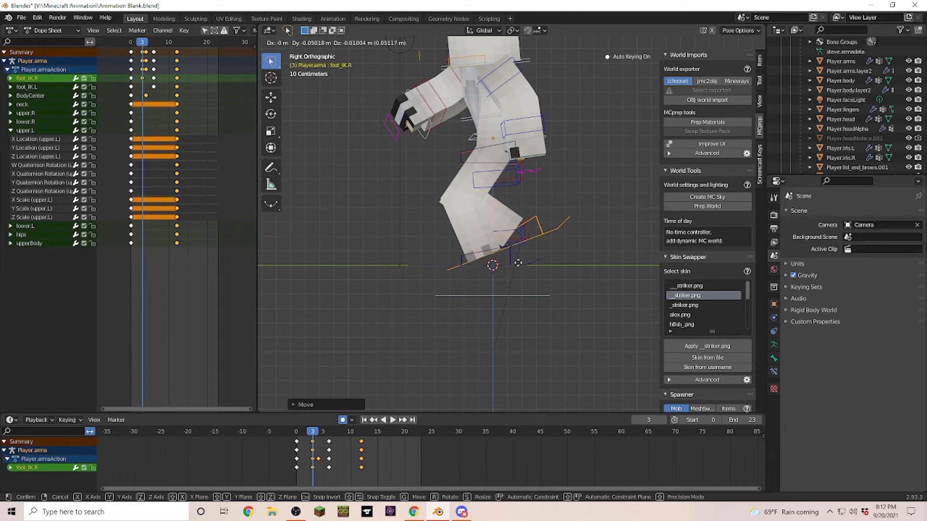
{"action": "left_click", "coordinate": [518, 263]}
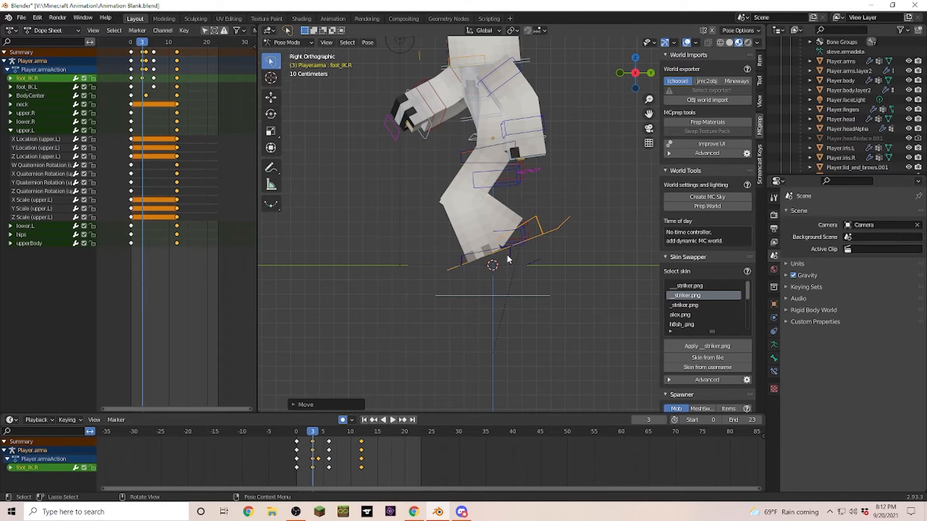
Step through the frames around frame 3 in the side view to check the right foot's swing.
{"action": "key", "text": "Right"}
{"action": "key", "text": "Right"}
{"action": "key", "text": "Right"}
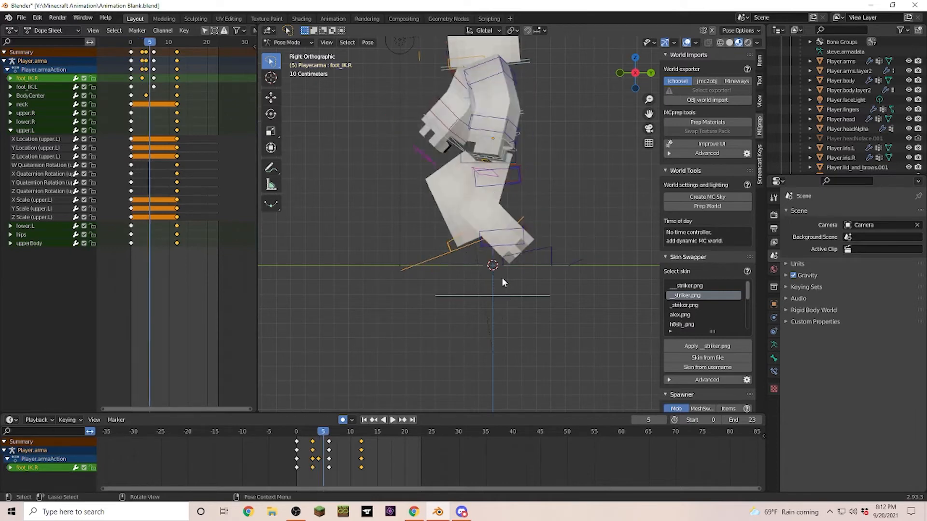
{"action": "key", "text": "Left"}
{"action": "key", "text": "Left"}
{"action": "key", "text": "Right"}
{"action": "key", "text": "Right"}
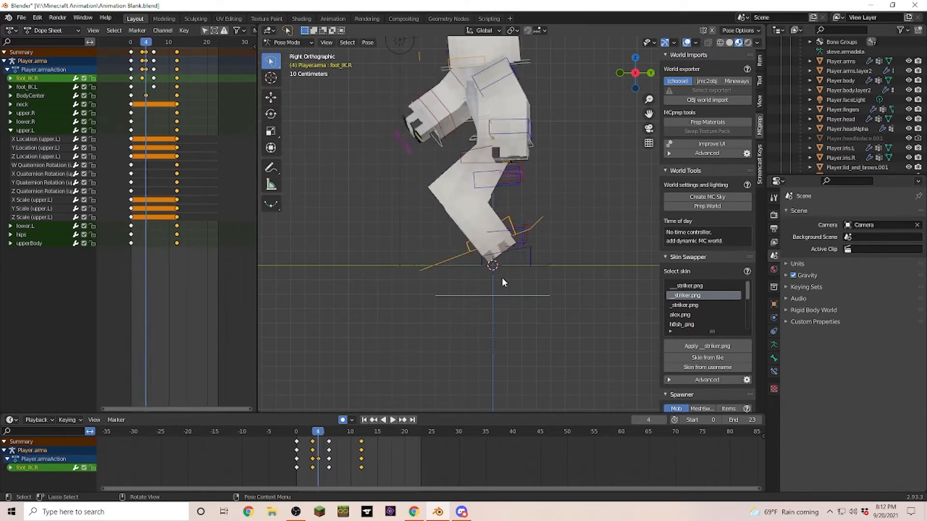
{"action": "key", "text": "Left"}
{"action": "key", "text": "Left"}
{"action": "key", "text": "Left"}
Orbit to the character's other side and step repeatedly up to frame 6 to check the leg motion in perspective.
{"action": "middle_click_drag", "start_coordinate": [543, 277], "coordinate": [349, 315]}
{"action": "key", "text": "Right"}
{"action": "key", "text": "Right"}
{"action": "key", "text": "Right"}
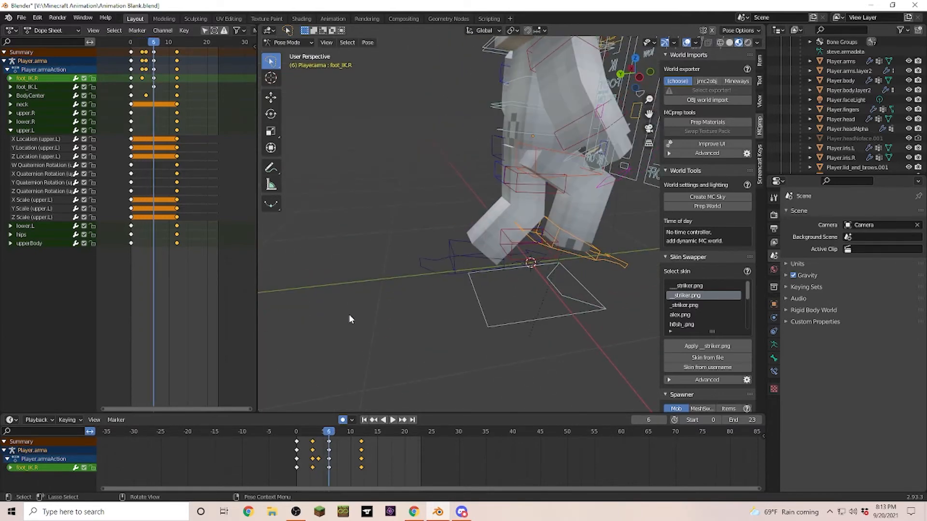
{"action": "key", "text": "Left"}
{"action": "key", "text": "Left"}
{"action": "key", "text": "Left"}
{"action": "key", "text": "Right"}
{"action": "key", "text": "Right"}
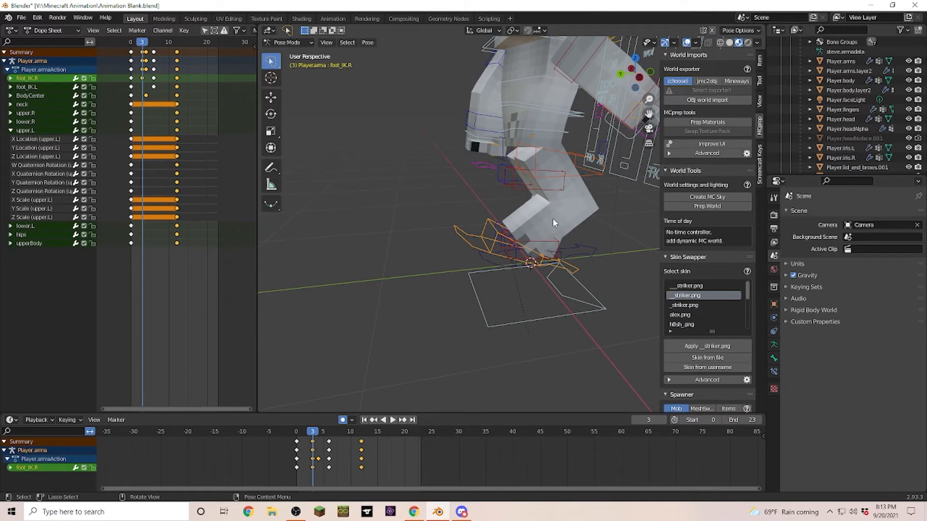
{"action": "key", "text": "Left"}
{"action": "key", "text": "Left"}
{"action": "key", "text": "Left"}
{"action": "key", "text": "Right"}
{"action": "key", "text": "Right"}
{"action": "key", "text": "Right"}
{"action": "key", "text": "Right"}
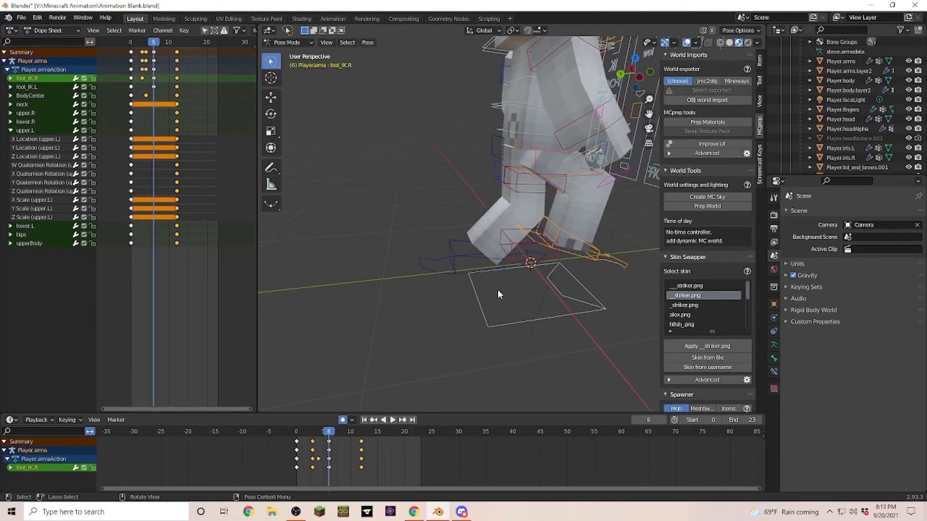
At frame 8 in the right side view, raise the BodyCenter control slightly along the Z axis.
{"action": "key", "text": "KP_3"}
{"action": "key", "text": "Right"}
{"action": "key", "text": "Right"}
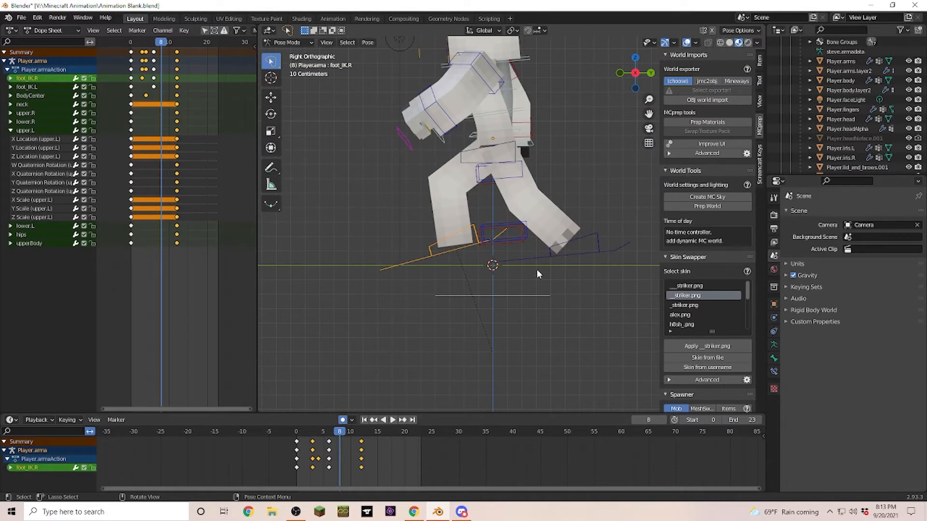
{"action": "left_click", "coordinate": [494, 112]}
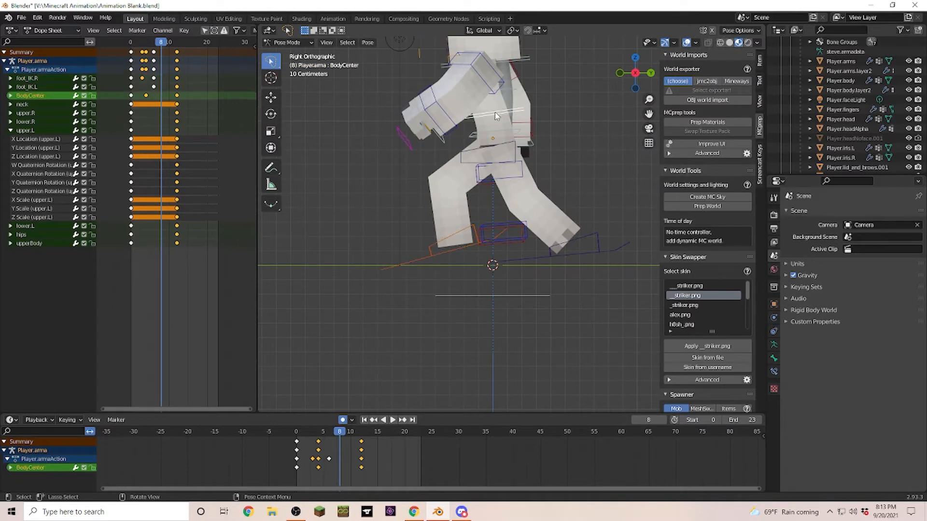
{"action": "key", "text": "g"}
{"action": "key", "text": "z"}
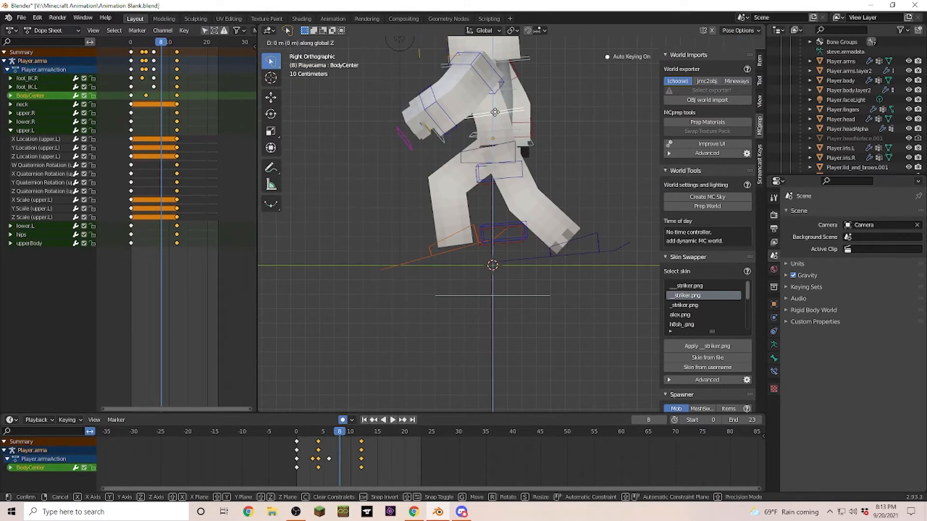
{"action": "left_click", "coordinate": [495, 103]}
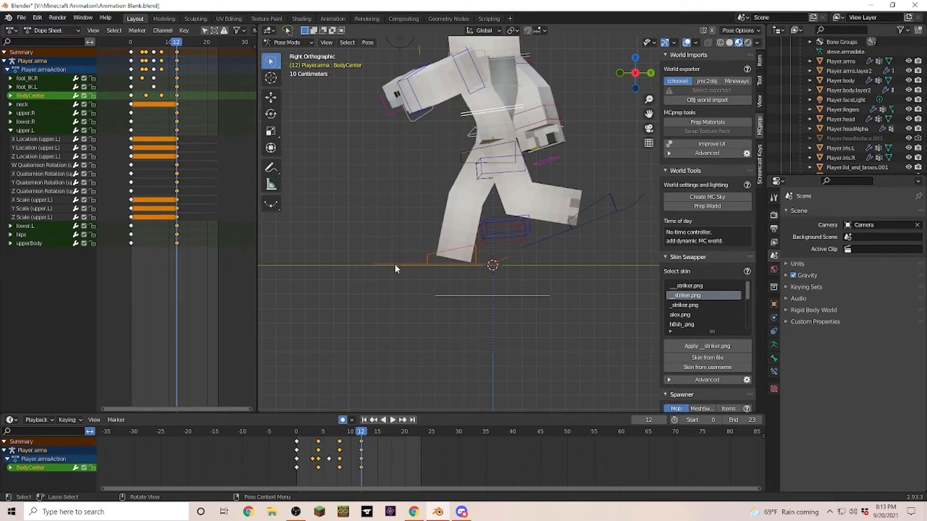
At frame 9, move the right foot IK control about 0.23 m forward and 0.05 m up, and reposition the left foot IK control.
{"action": "key", "text": "Right"}
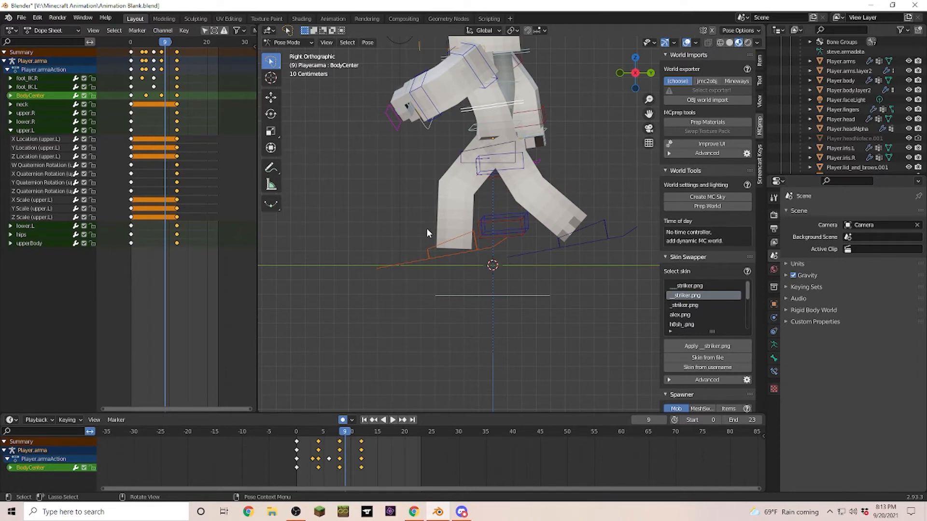
{"action": "left_click", "coordinate": [462, 234]}
{"action": "key", "text": "g"}
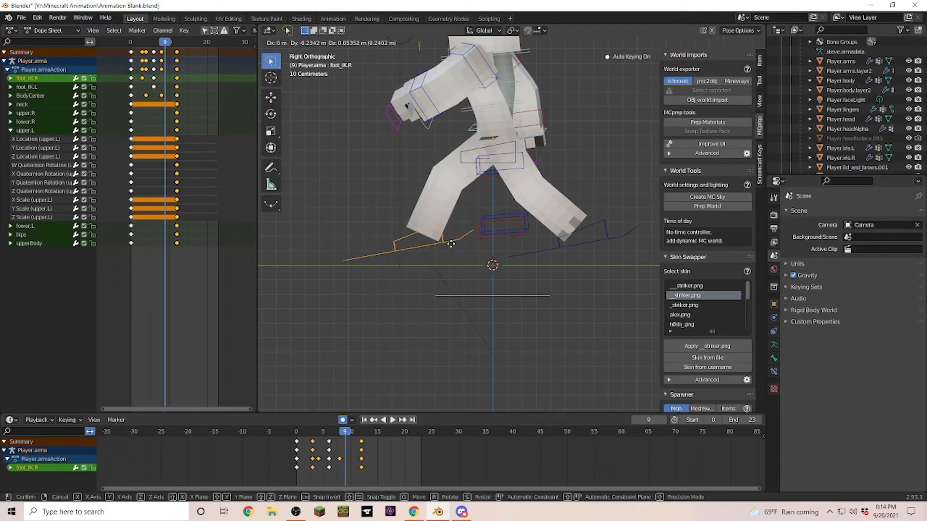
{"action": "left_click", "coordinate": [451, 244]}
{"action": "key", "text": "g"}
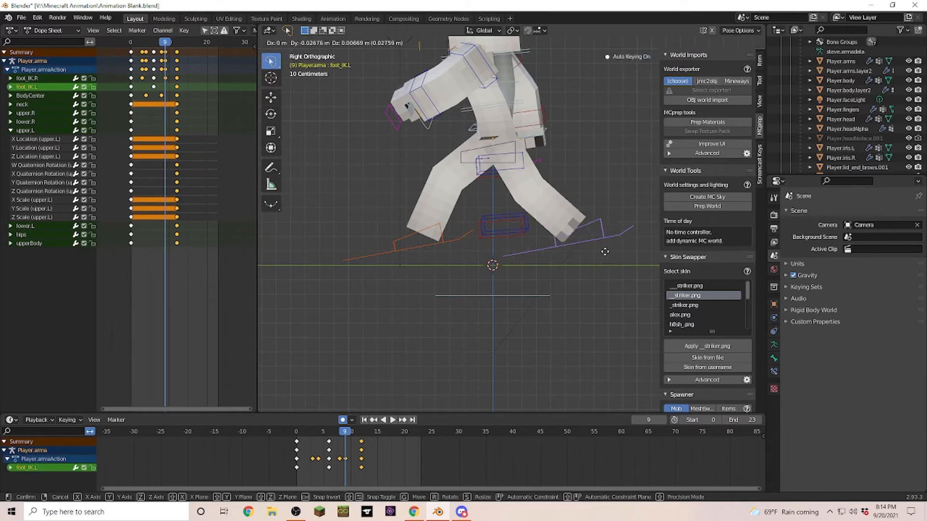
{"action": "left_click", "coordinate": [618, 248]}
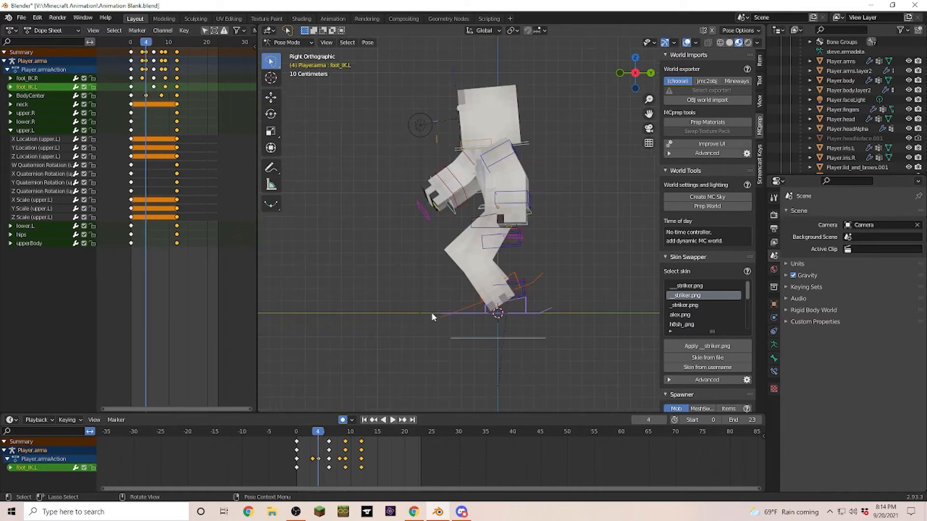
Step back and forth between frames 3 and 11 in the side view to check the feet and body motion.
{"action": "key", "text": "Left"}
{"action": "key", "text": "Right"}
{"action": "key", "text": "Left"}
{"action": "key", "text": "Right"}
{"action": "key", "text": "Right"}
{"action": "key", "text": "Right"}
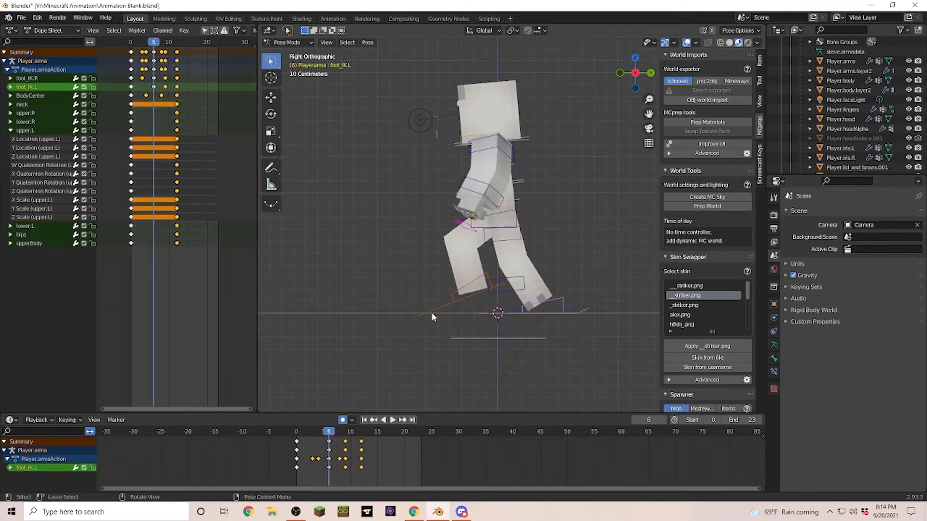
{"action": "key", "text": "Right"}
{"action": "key", "text": "Right"}
{"action": "key", "text": "Right"}
{"action": "key", "text": "Right"}
{"action": "key", "text": "Right"}
{"action": "key", "text": "Left"}
{"action": "key", "text": "Left"}
{"action": "key", "text": "Left"}
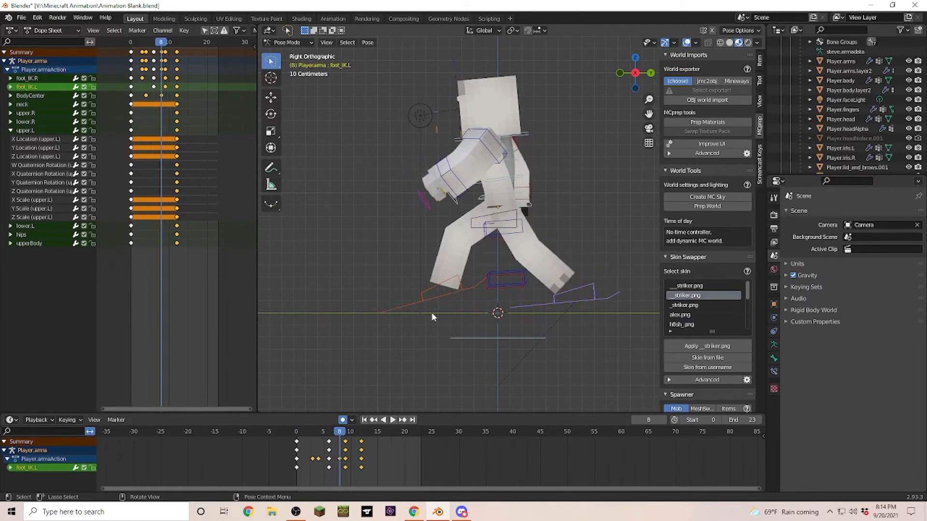
{"action": "key", "text": "Left"}
{"action": "key", "text": "Left"}
{"action": "key", "text": "Left"}
{"action": "key", "text": "Right"}
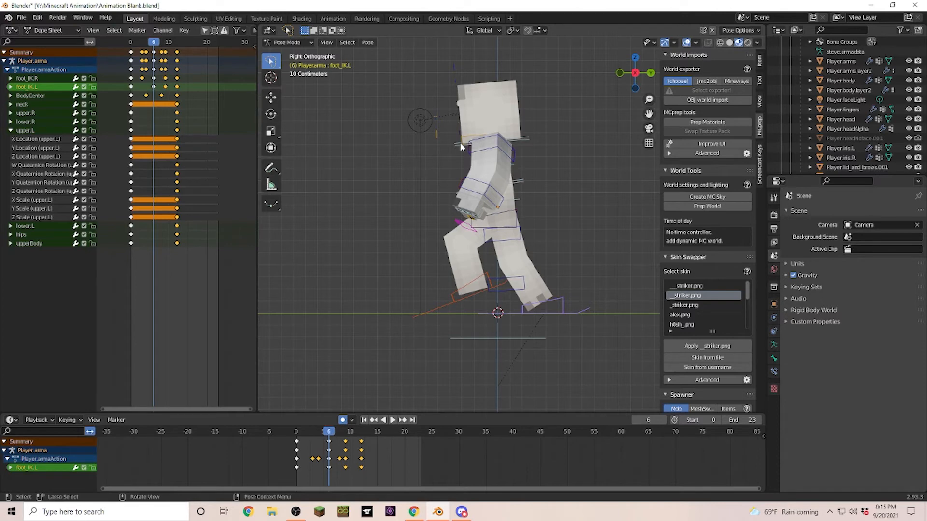
At frame 6, rotate the neck control so the head sits level, and play back the animation.
{"action": "left_click", "coordinate": [522, 143]}
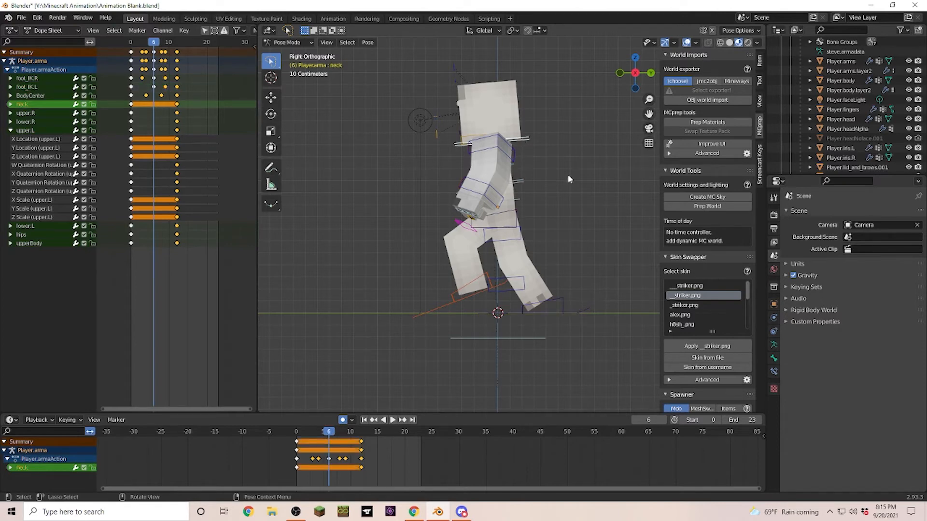
{"action": "key", "text": "r"}
{"action": "left_click", "coordinate": [622, 168]}
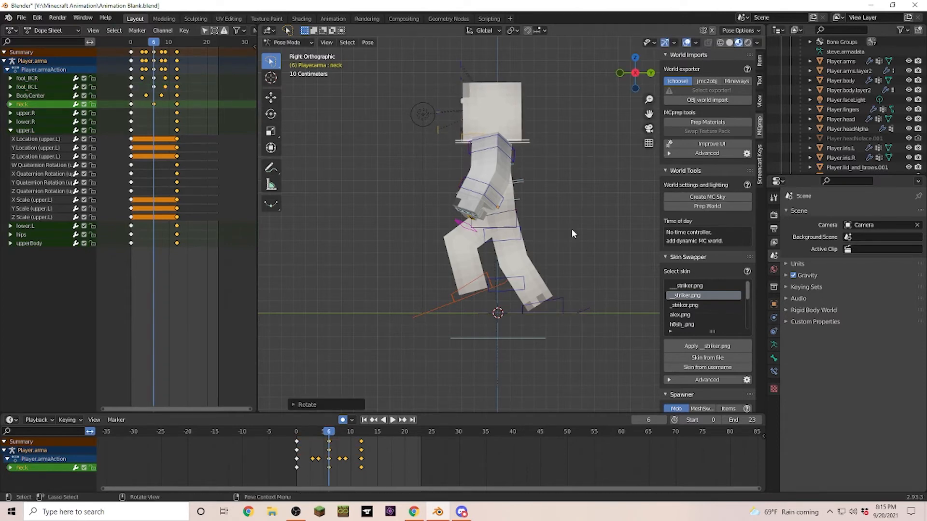
{"action": "key", "text": "space"}
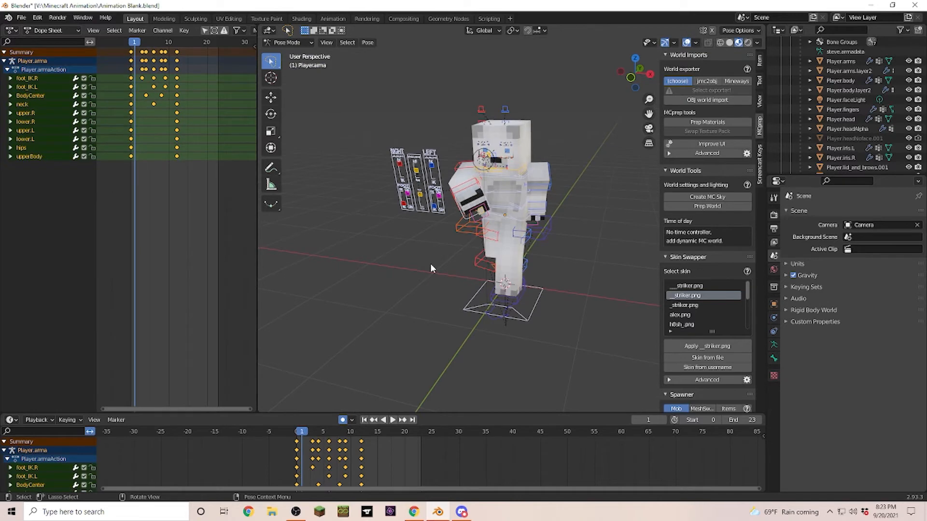
Step back and forth through the half cycle between frames 0 and 12 in perspective to examine the running motion.
{"action": "key", "text": "Left"}
{"action": "key", "text": "Left"}
{"action": "key", "text": "Left"}
{"action": "key", "text": "Left"}
{"action": "key", "text": "Left"}
{"action": "key", "text": "Left"}
{"action": "key", "text": "Left"}
{"action": "key", "text": "Left"}
{"action": "key", "text": "Left"}
{"action": "key", "text": "Left"}
{"action": "key", "text": "Left"}
{"action": "key", "text": "Left"}
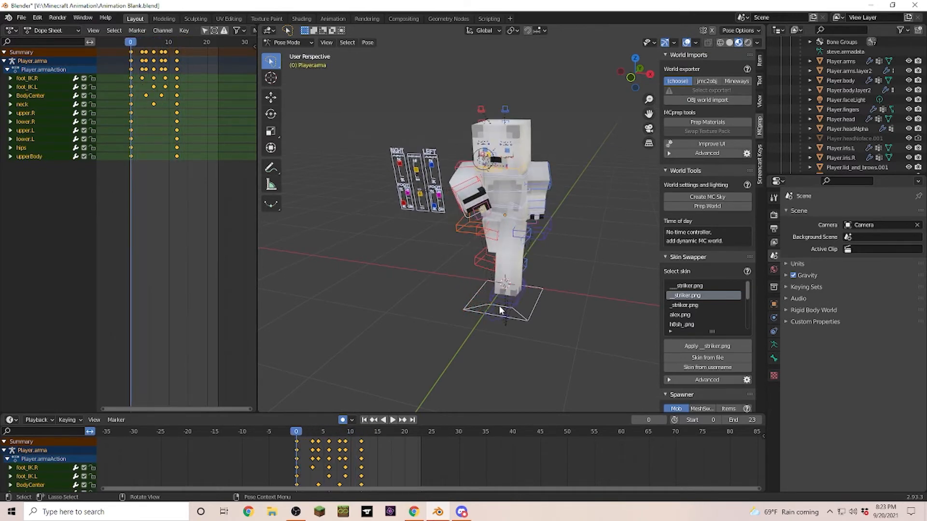
{"action": "key", "text": "Right"}
{"action": "key", "text": "Right"}
{"action": "key", "text": "Right"}
{"action": "key", "text": "Right"}
{"action": "key", "text": "Right"}
{"action": "key", "text": "Right"}
{"action": "key", "text": "Right"}
{"action": "key", "text": "Right"}
{"action": "key", "text": "Right"}
{"action": "key", "text": "Right"}
{"action": "key", "text": "Right"}
{"action": "key", "text": "Right"}
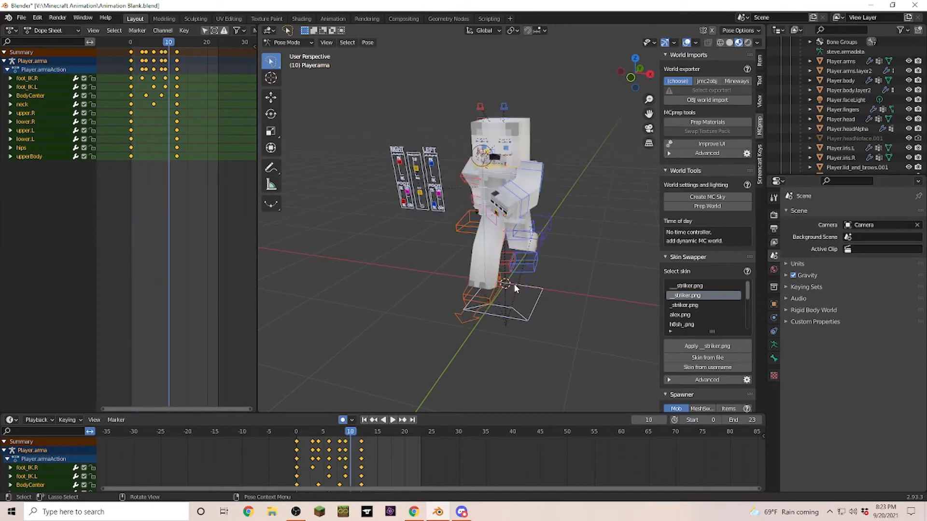
{"action": "key", "text": "Left"}
{"action": "key", "text": "Left"}
{"action": "key", "text": "Left"}
{"action": "key", "text": "Left"}
{"action": "key", "text": "Left"}
{"action": "key", "text": "Left"}
{"action": "key", "text": "Left"}
{"action": "key", "text": "Left"}
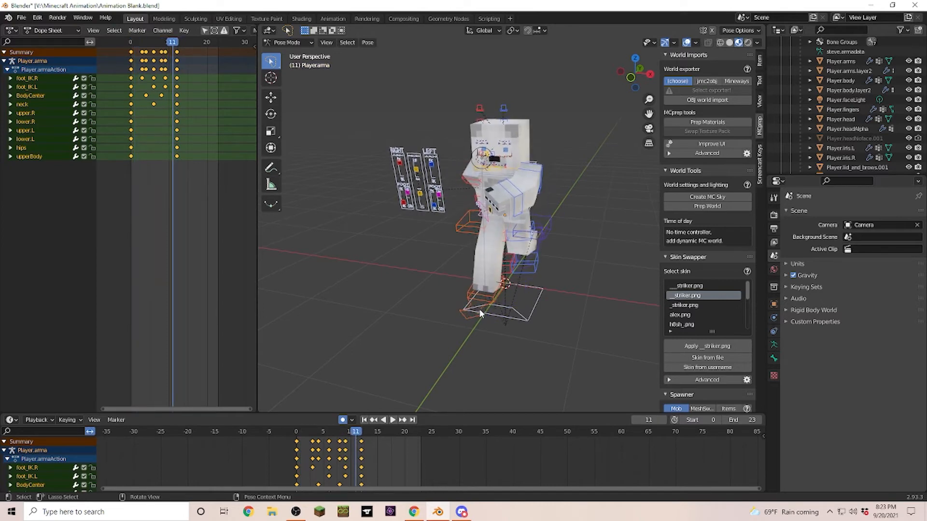
{"action": "key", "text": "Left"}
{"action": "key", "text": "Left"}
{"action": "key", "text": "Left"}
{"action": "key", "text": "Left"}
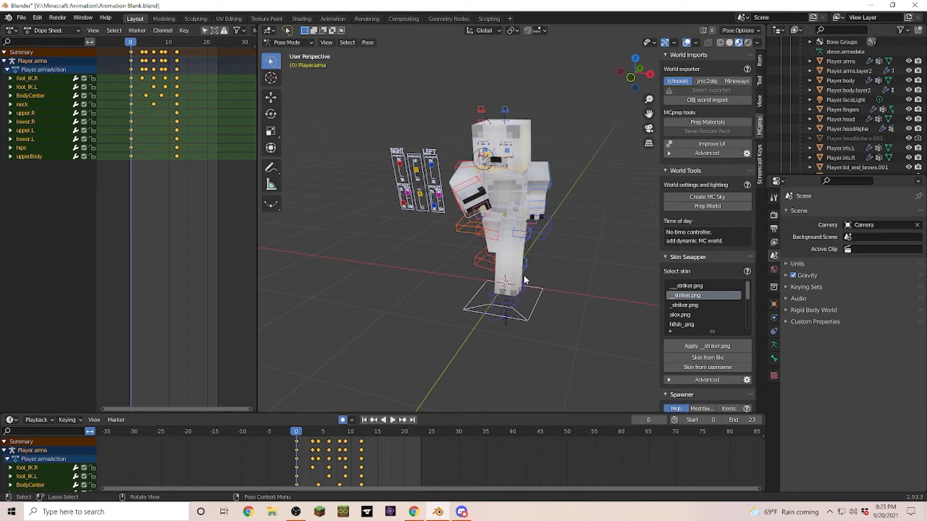
Select all the rig's keyframes from frame 0 to 12 in the Dope Sheet and copy them.
{"action": "middle_click_drag", "start_coordinate": [539, 320], "coordinate": [493, 262]}
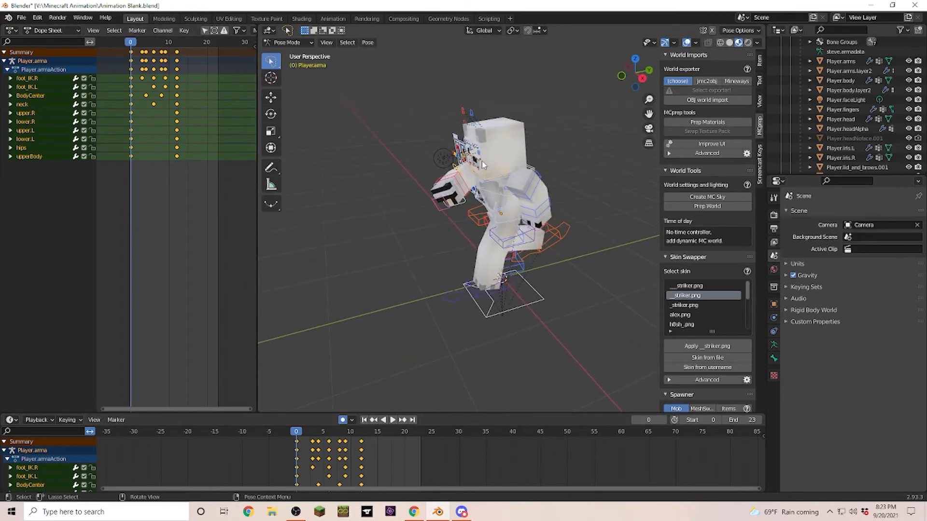
{"action": "left_click", "coordinate": [343, 43]}
{"action": "left_click", "coordinate": [169, 189]}
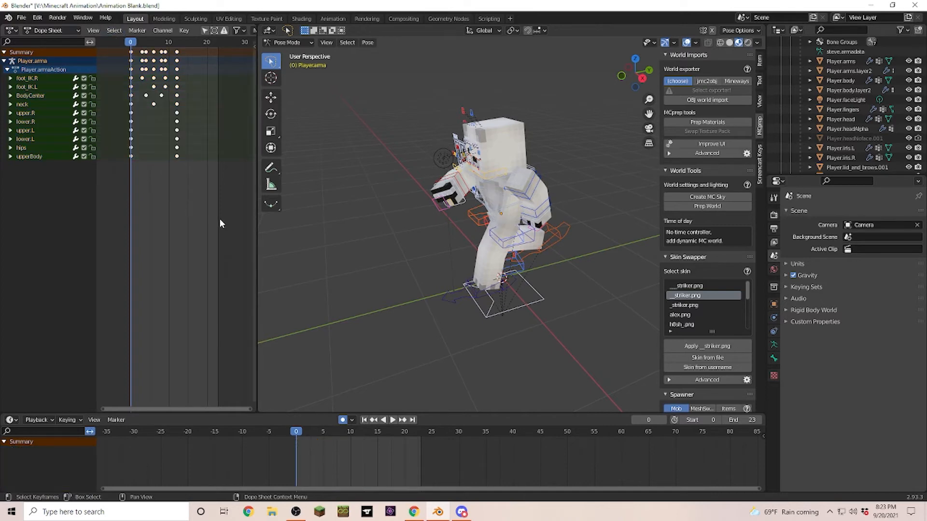
{"action": "left_click_drag", "start_coordinate": [212, 209], "coordinate": [108, 42]}
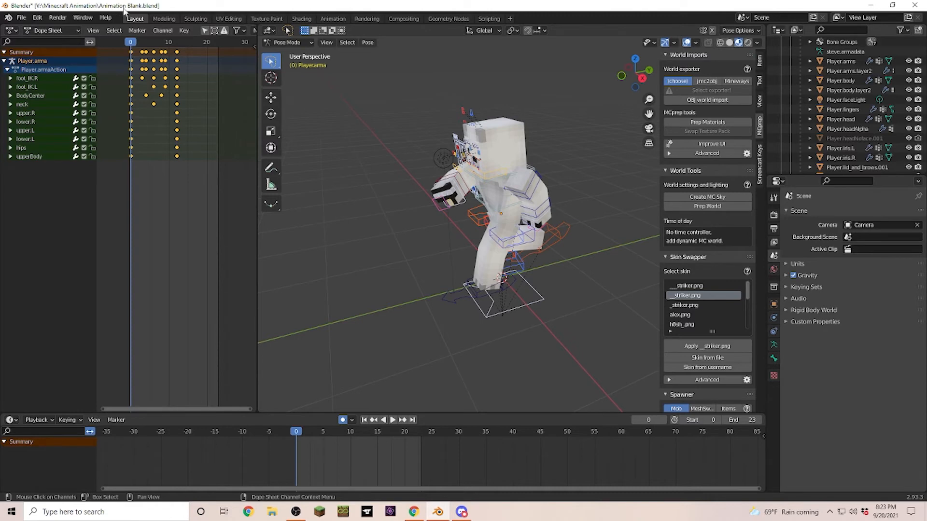
{"action": "left_click", "coordinate": [186, 31]}
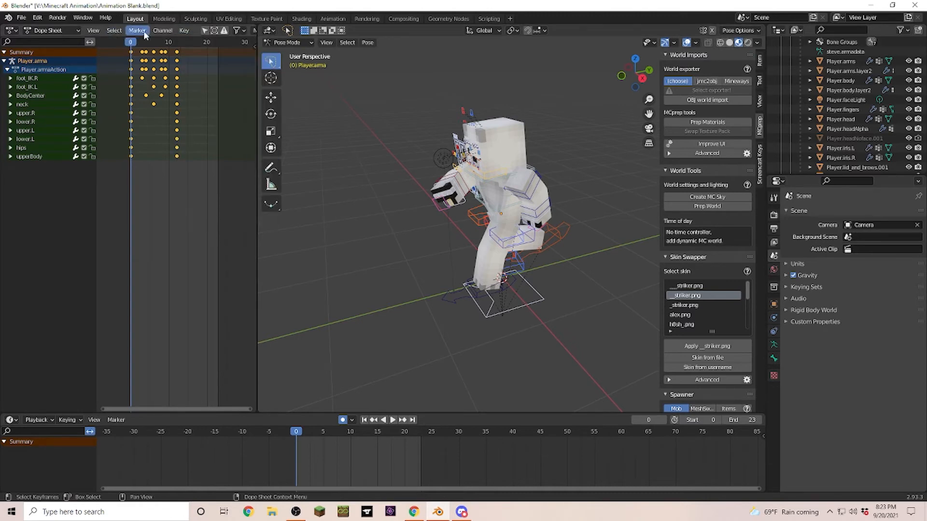
{"action": "left_click", "coordinate": [184, 31]}
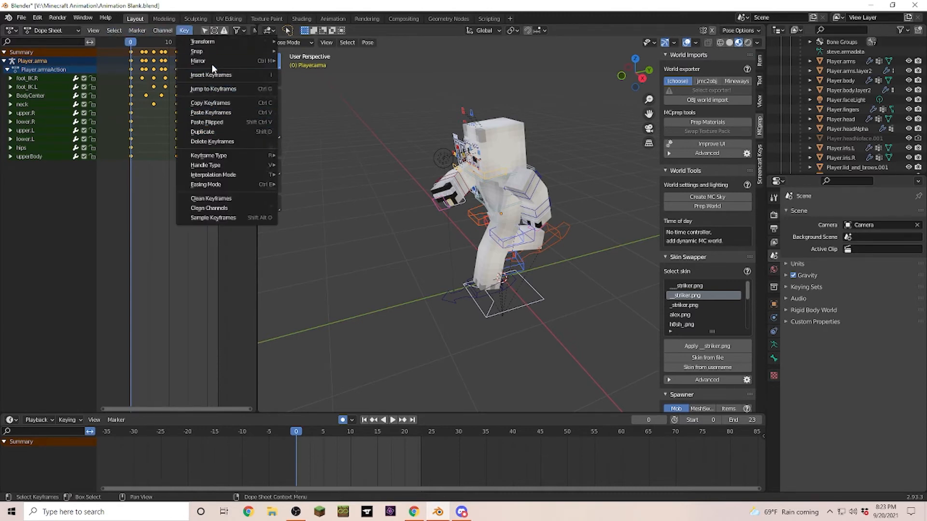
{"action": "left_click", "coordinate": [217, 104]}
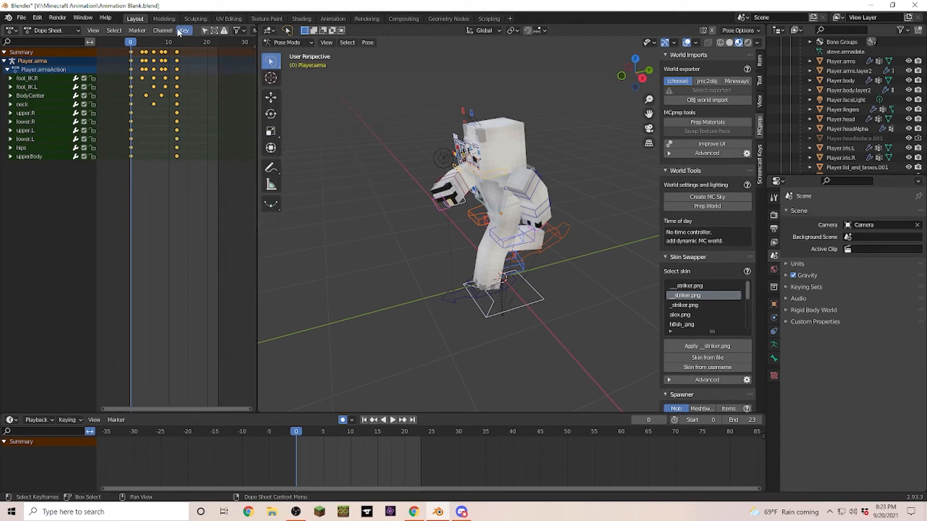
Paste the copied keyframes flipped at frame 12 and play the animation to check the full run cycle.
{"action": "left_click", "coordinate": [177, 43]}
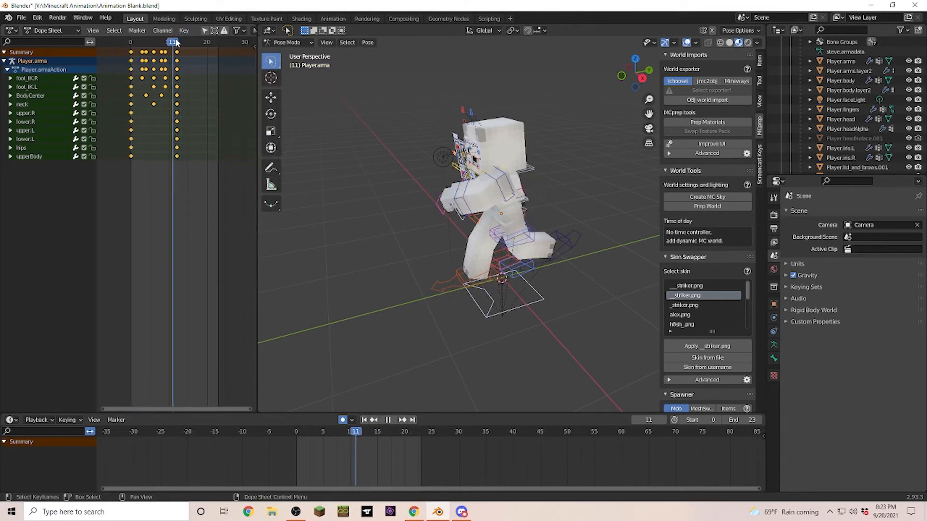
{"action": "left_click", "coordinate": [186, 31]}
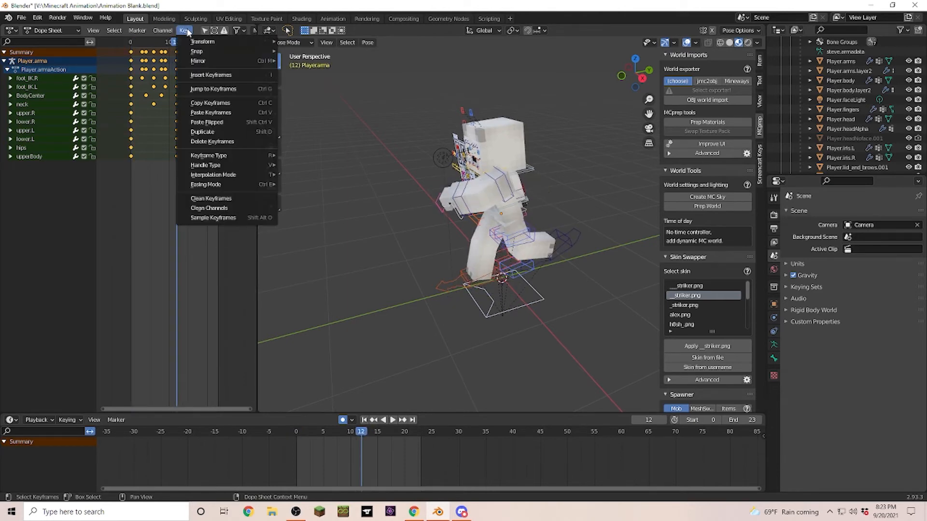
{"action": "left_click", "coordinate": [224, 122]}
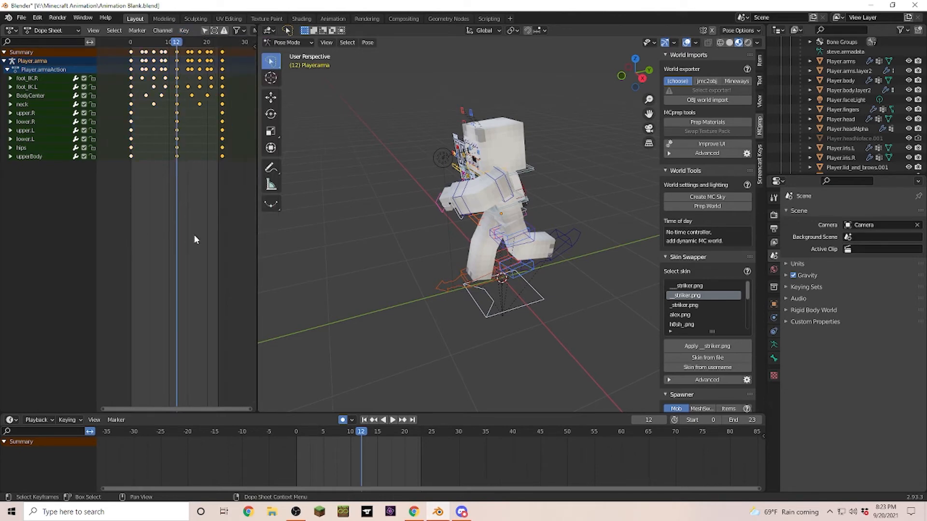
{"action": "left_click", "coordinate": [394, 420]}
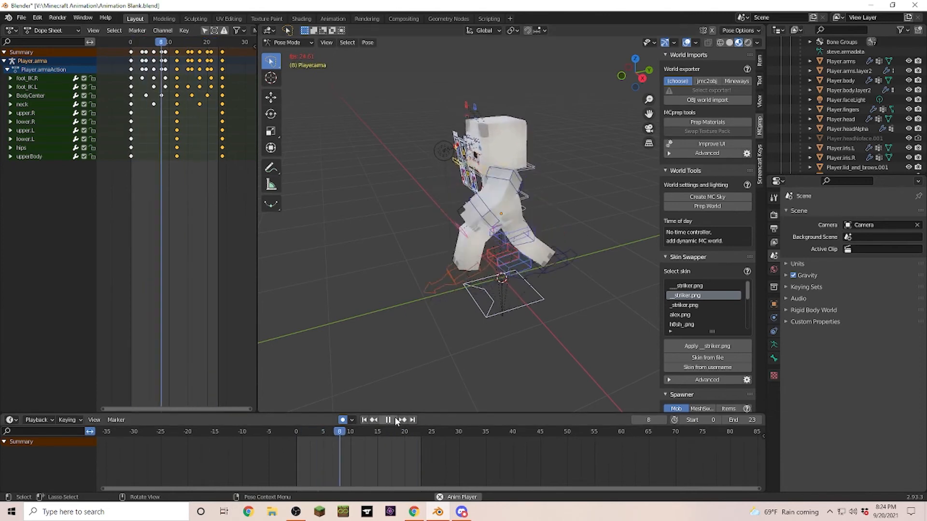
{"action": "key", "text": "space"}
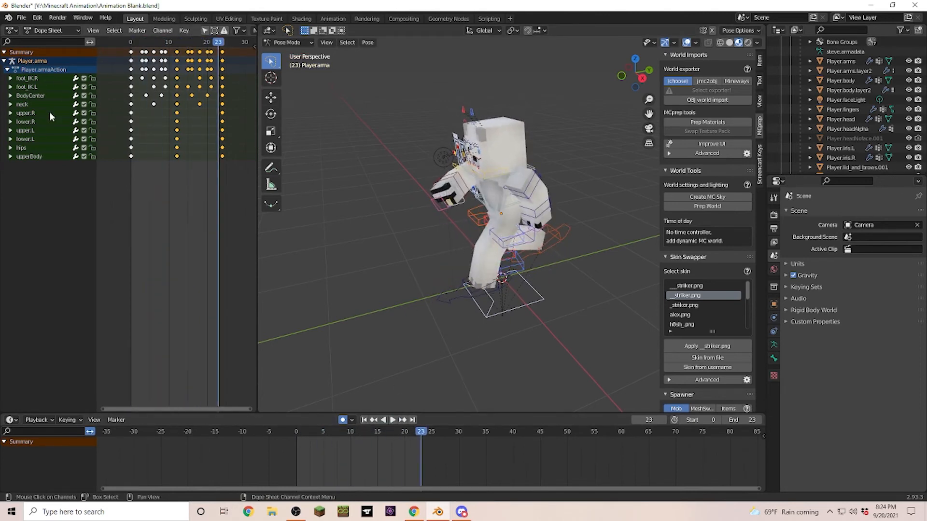
Expand and collapse the BodyCenter and upper.R channels in the Dope Sheet to inspect their keyframes.
{"action": "left_click", "coordinate": [11, 96]}
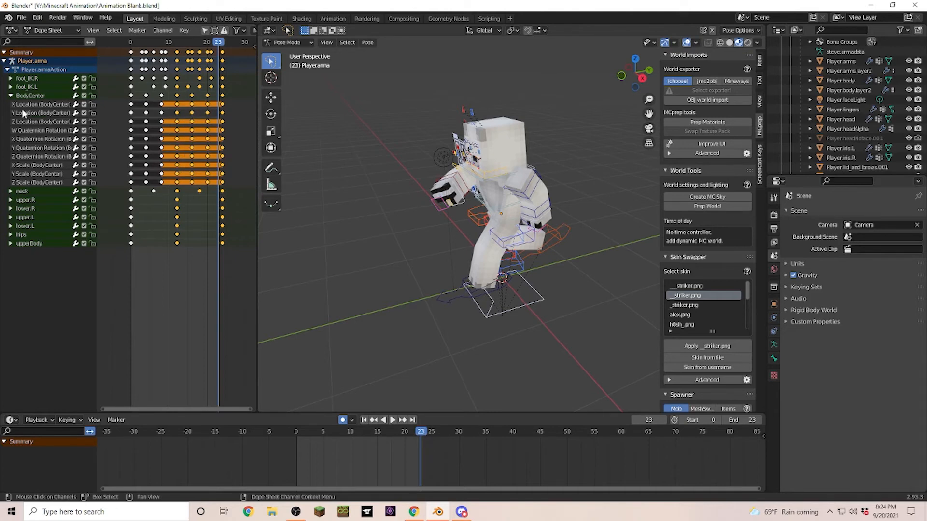
{"action": "left_click", "coordinate": [11, 95]}
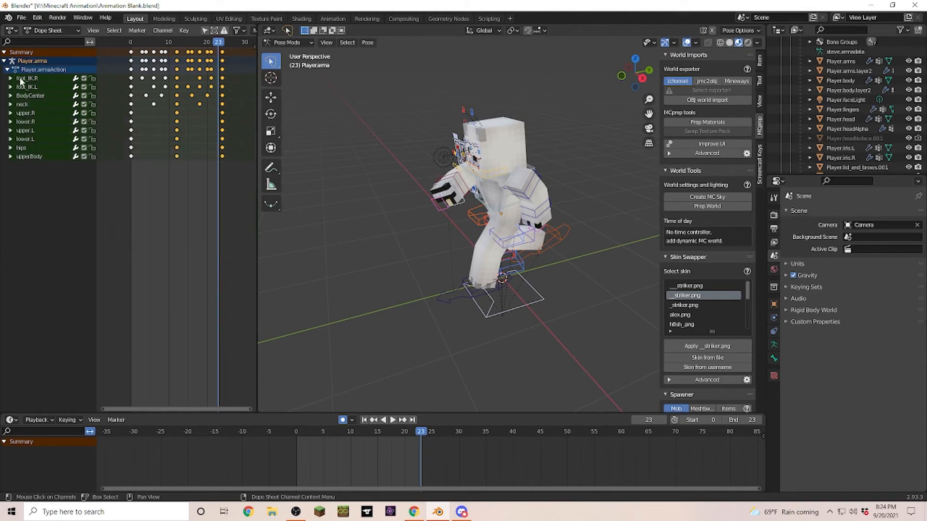
{"action": "left_click", "coordinate": [11, 114]}
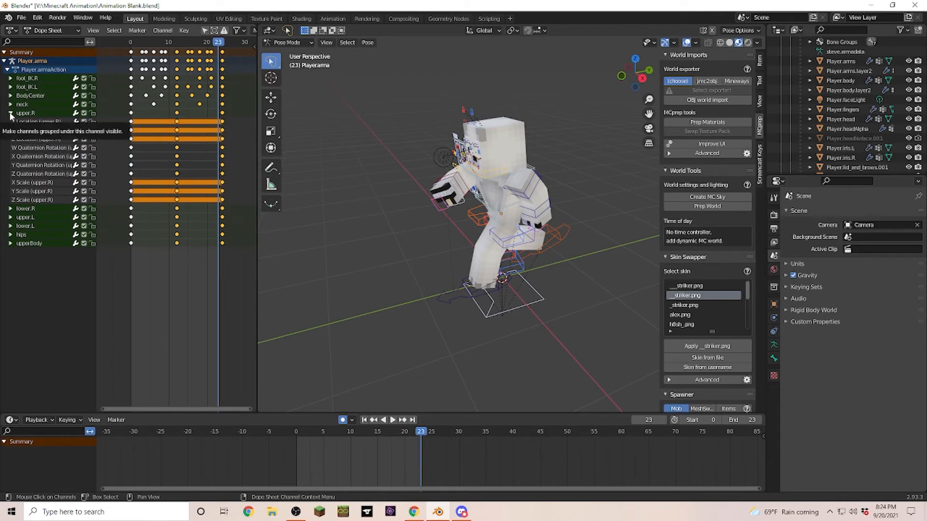
{"action": "left_click", "coordinate": [11, 114]}
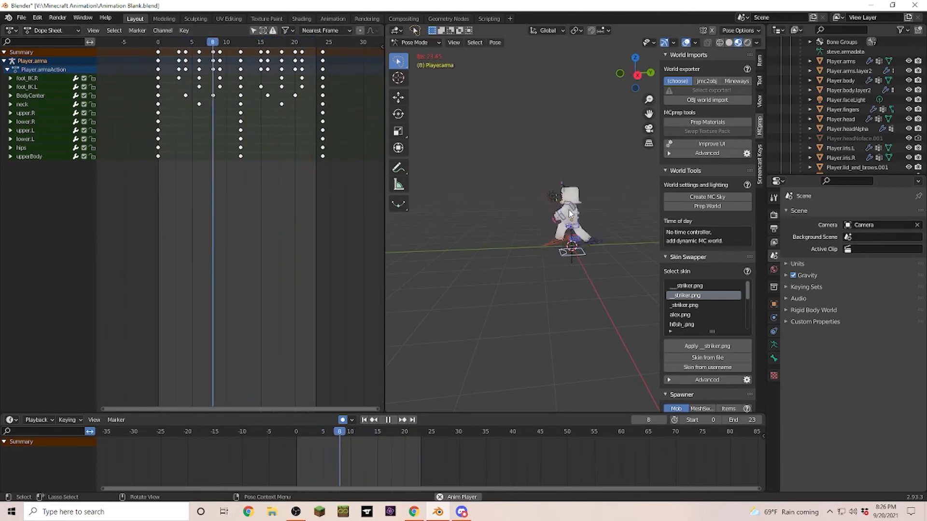
Scale all selected keyframes to about half their length in the Dope Sheet and move them so the cycle starts at frame 0.
{"action": "key", "text": "space"}
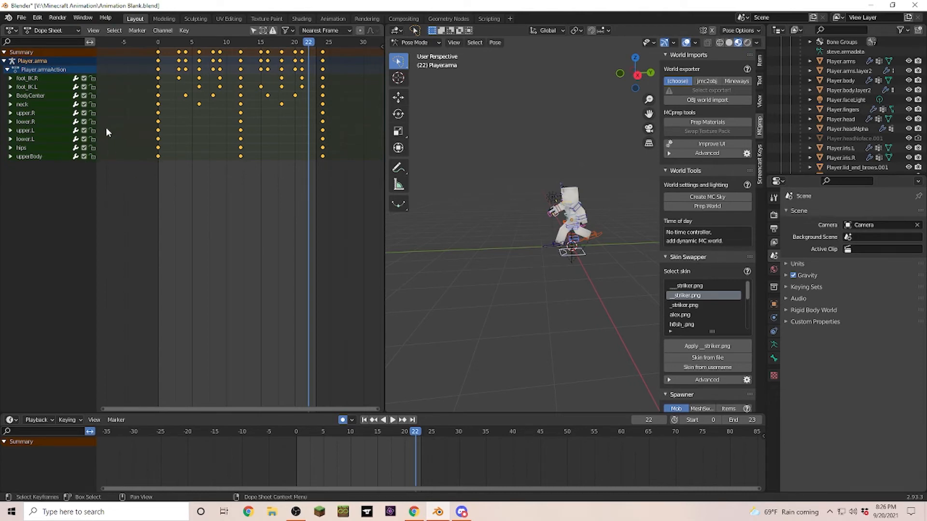
{"action": "key", "text": "s"}
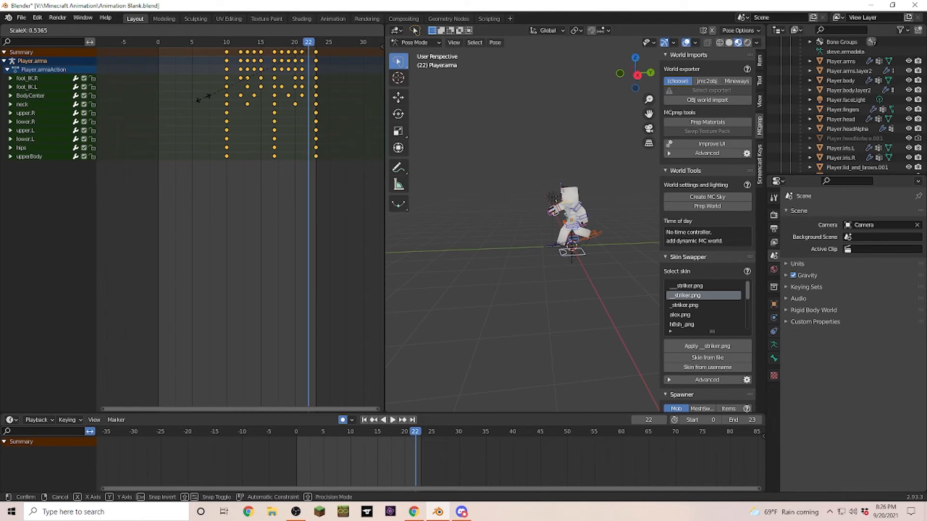
{"action": "left_click", "coordinate": [201, 101]}
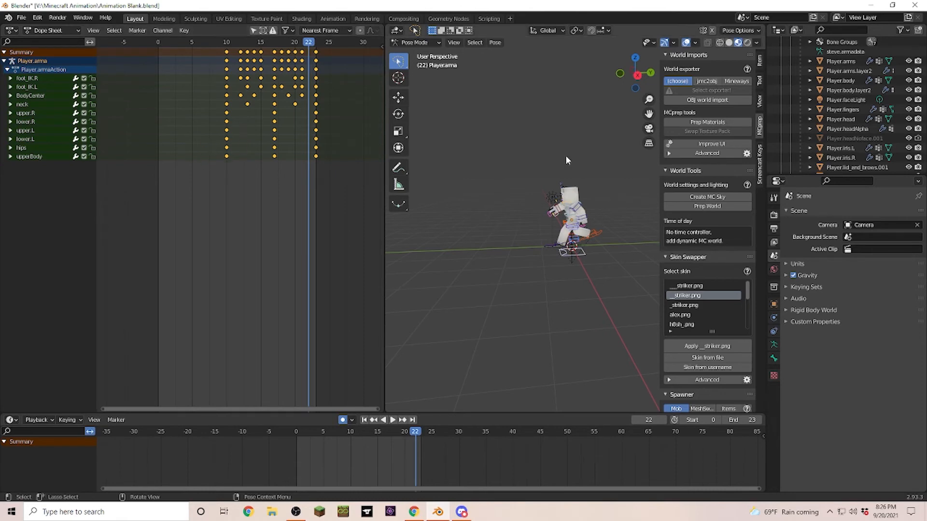
{"action": "key", "text": "s"}
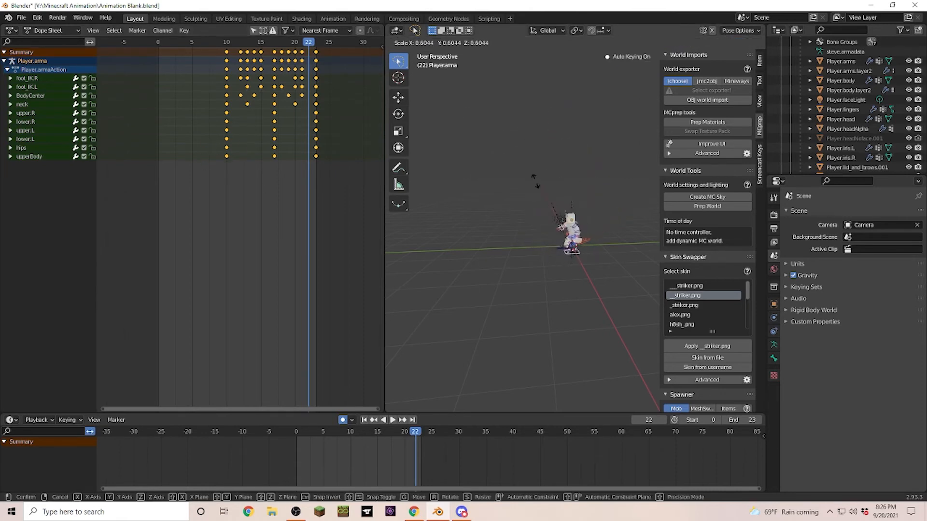
{"action": "key", "text": "Escape"}
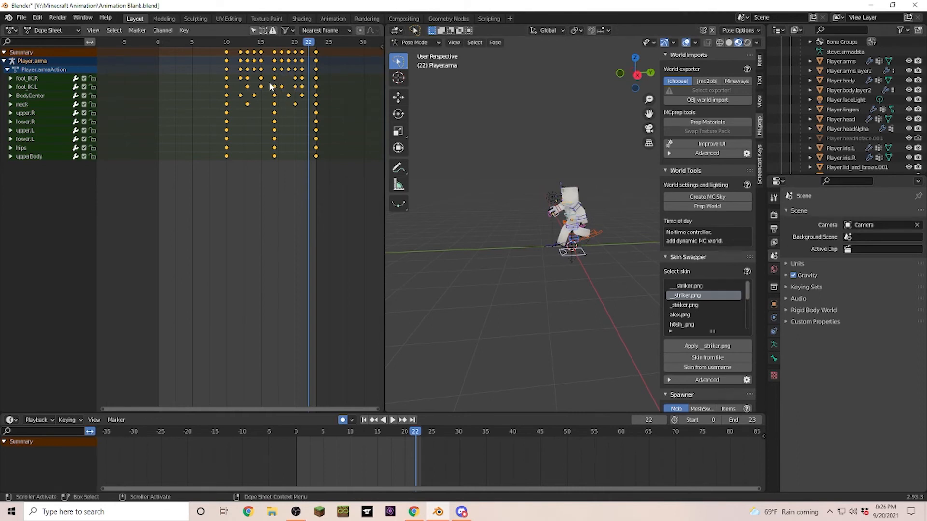
{"action": "key", "text": "g"}
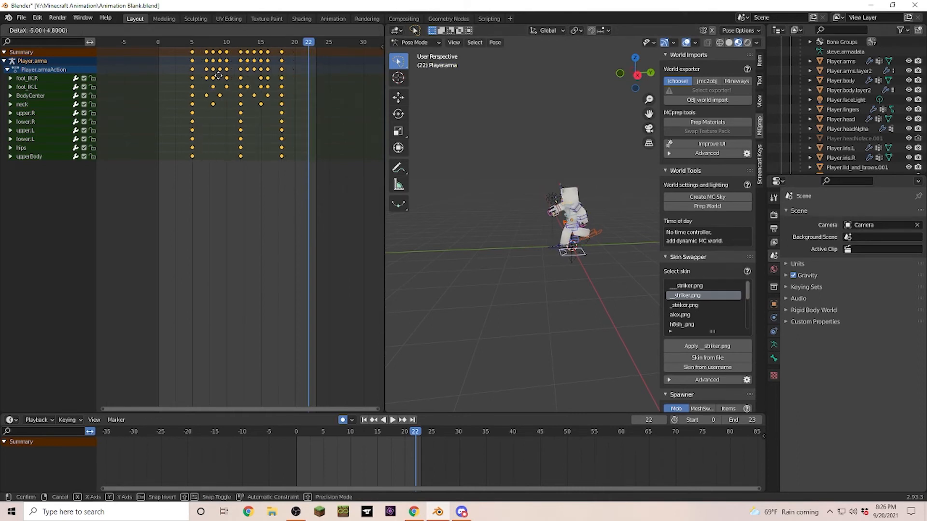
{"action": "left_click", "coordinate": [199, 73]}
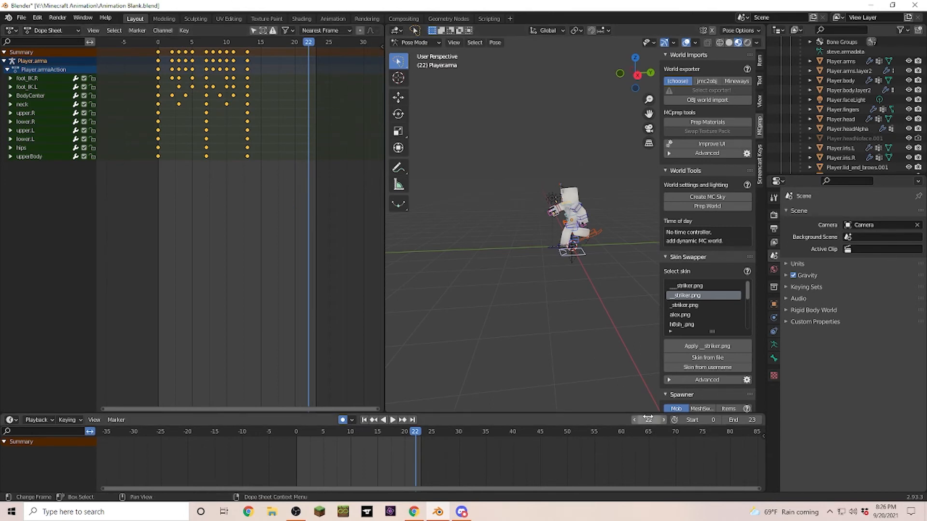
Set the scene's end frame to 13 and play the shortened run cycle.
{"action": "left_click_drag", "start_coordinate": [269, 44], "coordinate": [247, 44]}
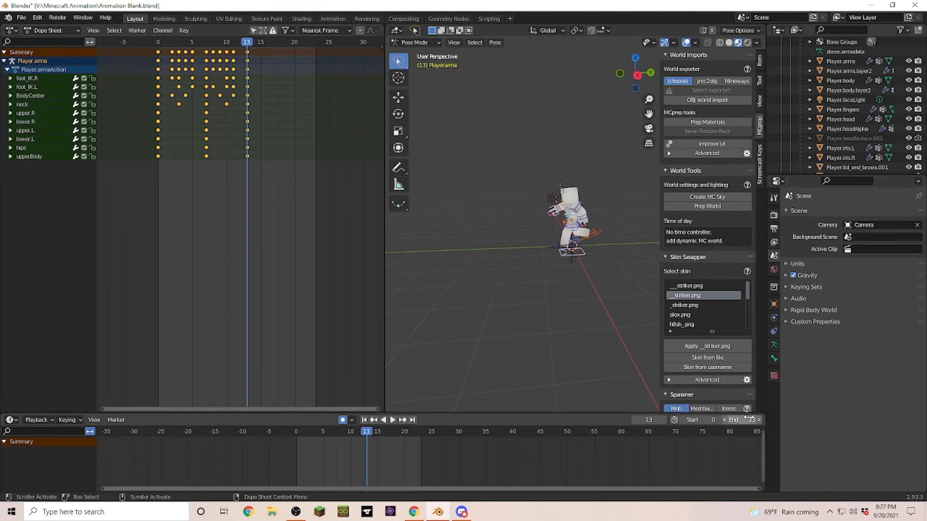
{"action": "left_click_drag", "start_coordinate": [749, 419], "coordinate": [724, 419]}
{"action": "key", "text": "space"}
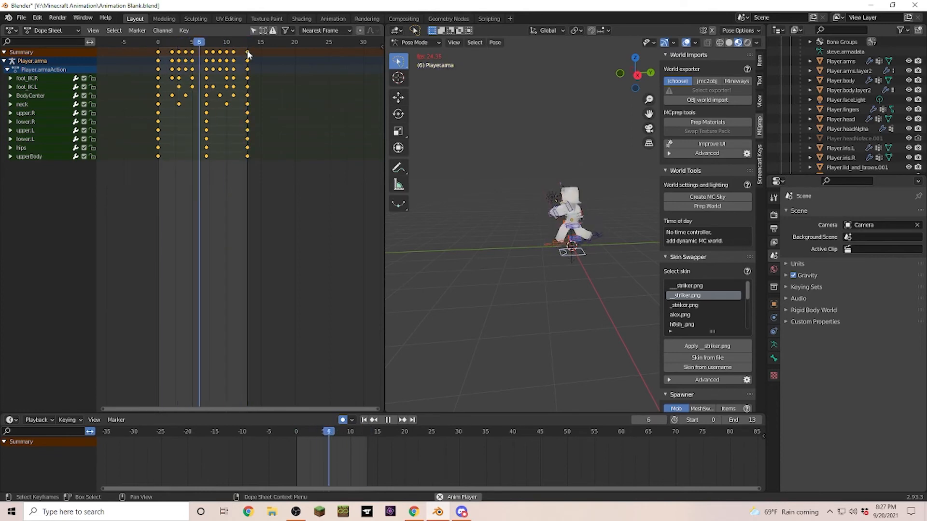
{"action": "key", "text": "space"}
Compare the poses at frames 13 and 0, reduce the end frame to 12 and play the loop.
{"action": "left_click_drag", "start_coordinate": [223, 45], "coordinate": [247, 45]}
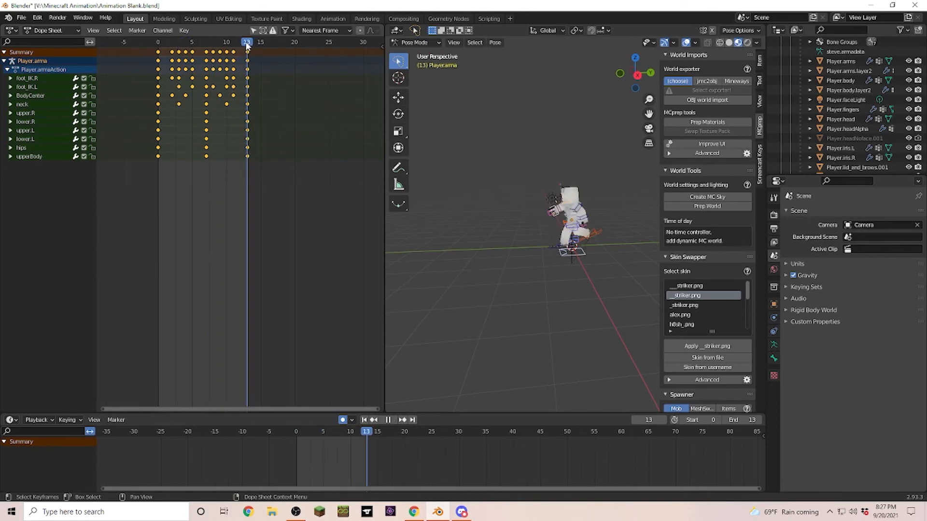
{"action": "left_click", "coordinate": [155, 42]}
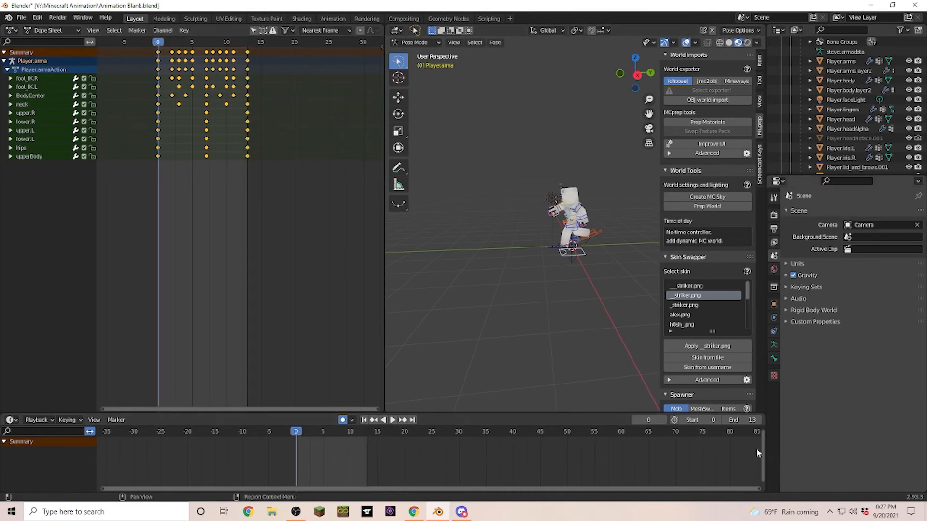
{"action": "left_click", "coordinate": [722, 422]}
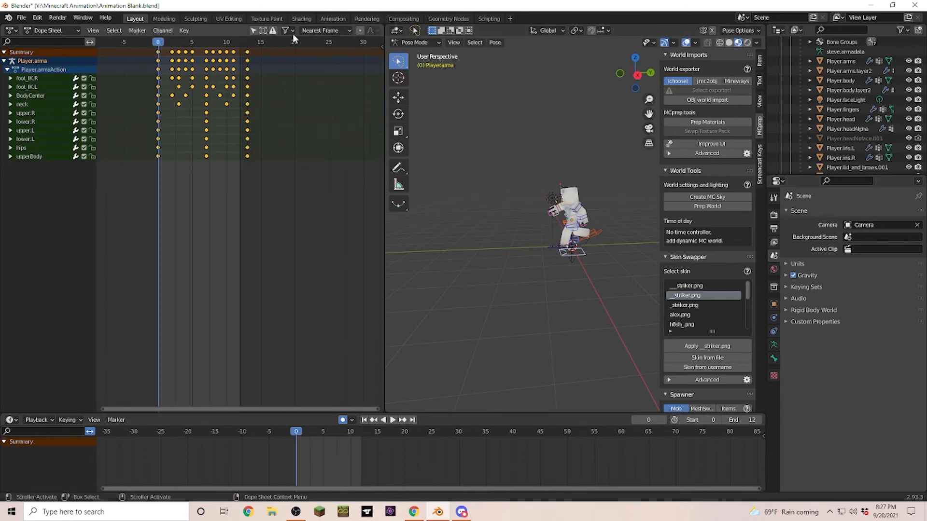
{"action": "key", "text": "space"}
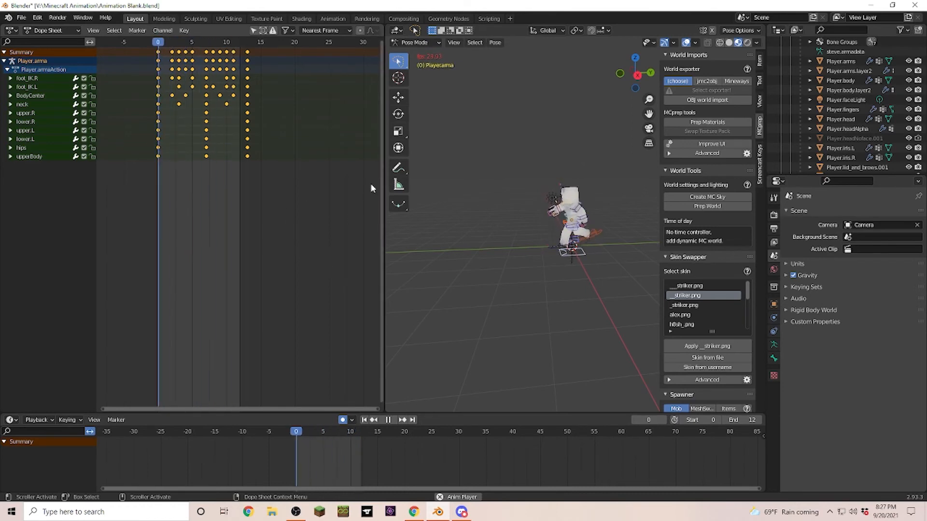
{"action": "key", "text": "space"}
Duplicate the cycle's keyframes end to end from frame 13 up to frame 91 and set the end frame to 90.
{"action": "left_click", "coordinate": [248, 43]}
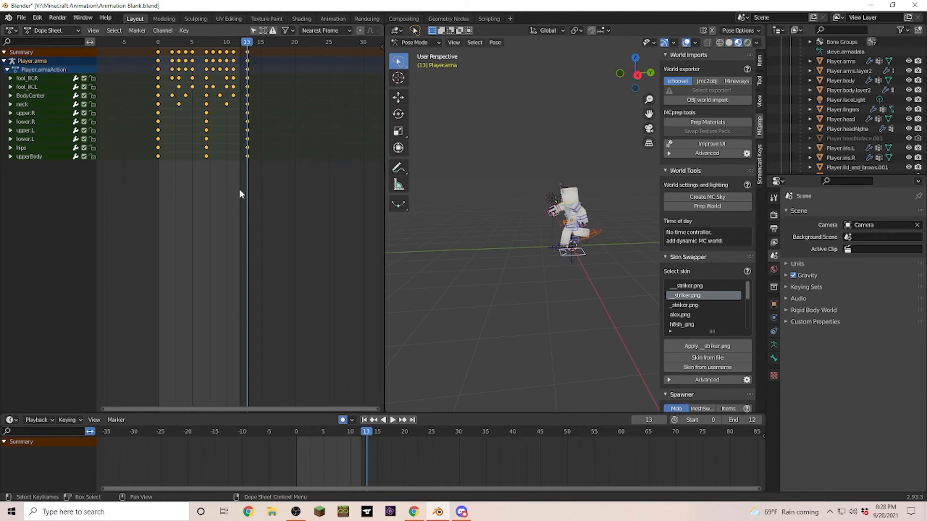
{"action": "key", "text": "shift+d"}
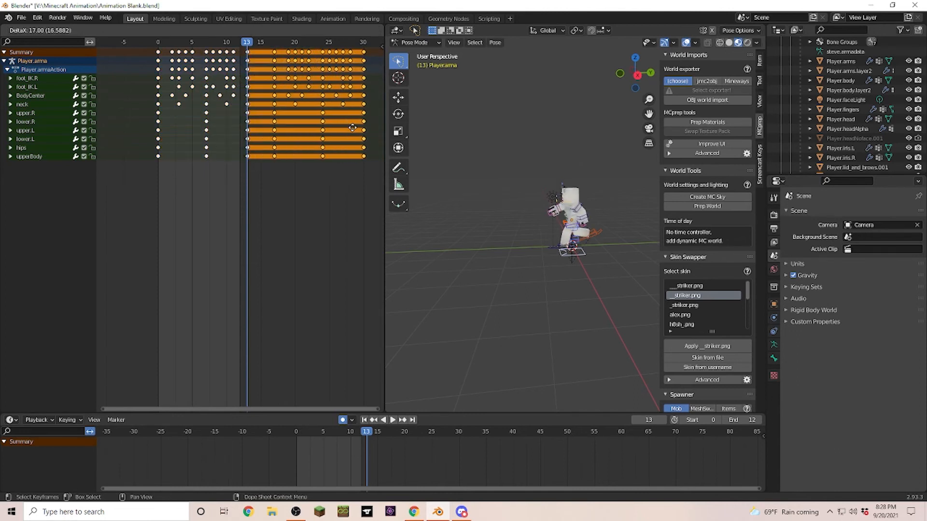
{"action": "left_click", "coordinate": [331, 127]}
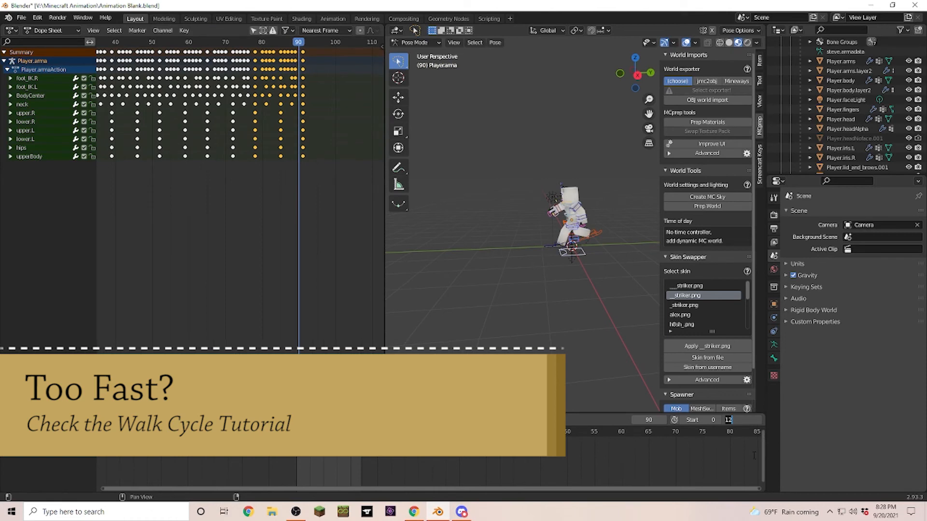
{"action": "type", "text": "90"}
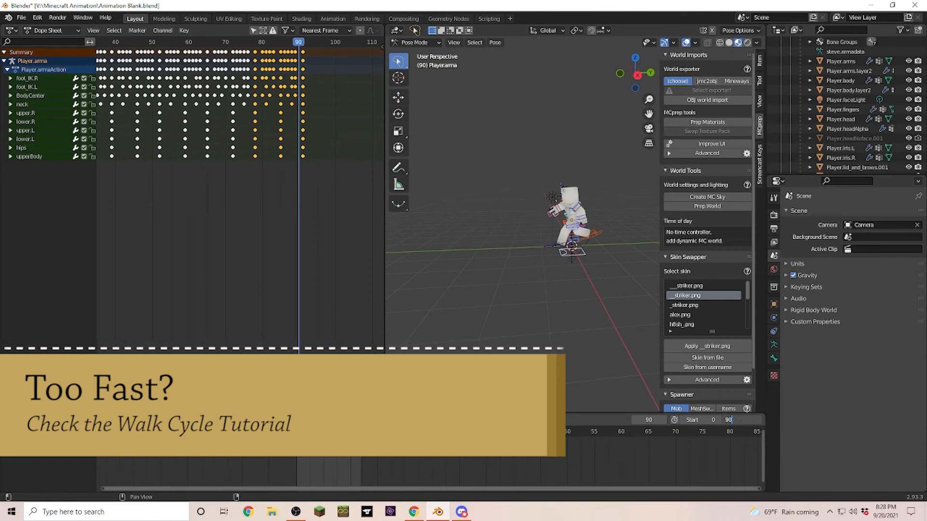
{"action": "key", "text": "Return"}
Insert Location, Rotation & Scale keyframes on all the rig's bones at frame 0.
{"action": "key", "text": "shift+Left"}
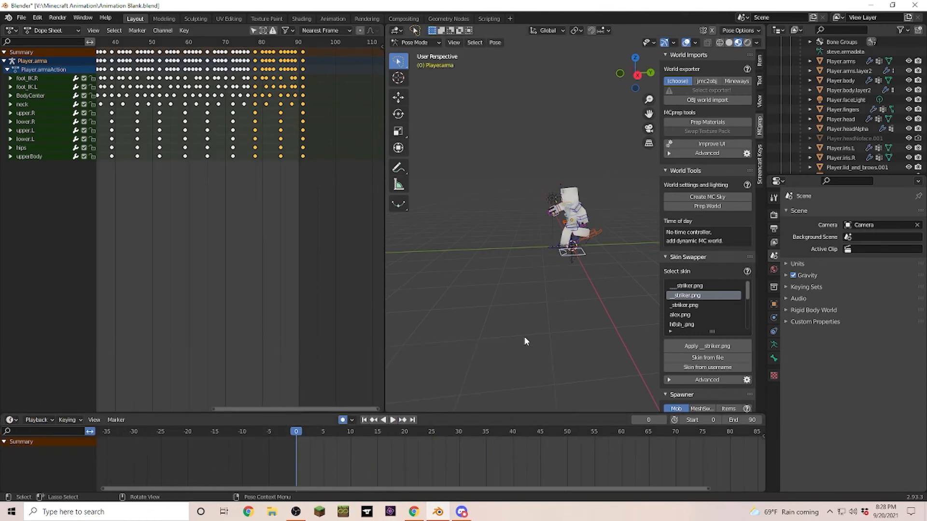
{"action": "key", "text": "i"}
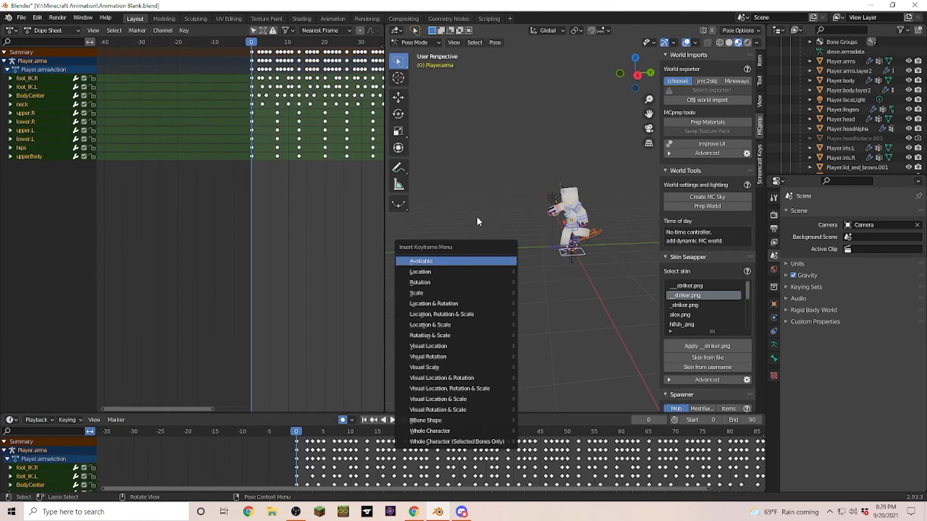
{"action": "left_click", "coordinate": [476, 314]}
Move the rig's MAIN bone about 19.6 m along the global negative Y axis.
{"action": "scroll", "coordinate": [529, 265], "scroll_direction": "down", "scroll_amount": 3}
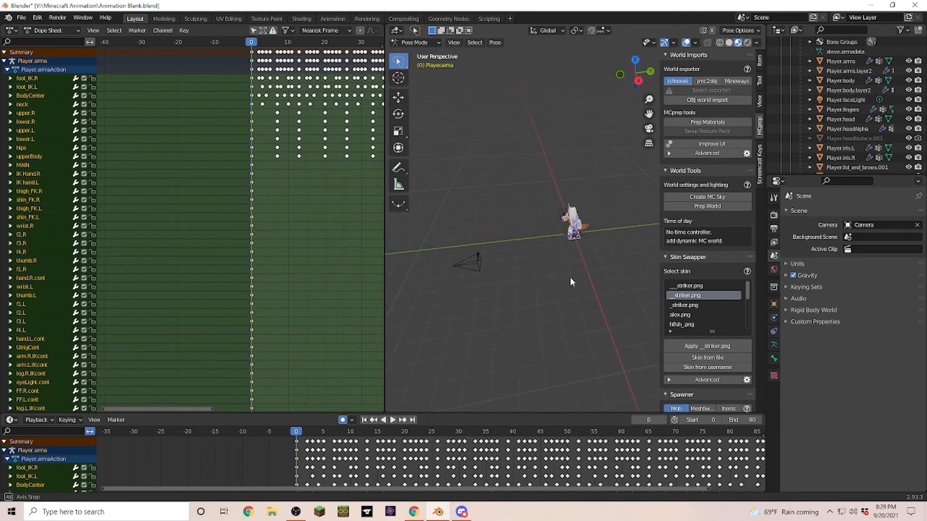
{"action": "left_click", "coordinate": [578, 237]}
{"action": "key", "text": "g"}
{"action": "key", "text": "y"}
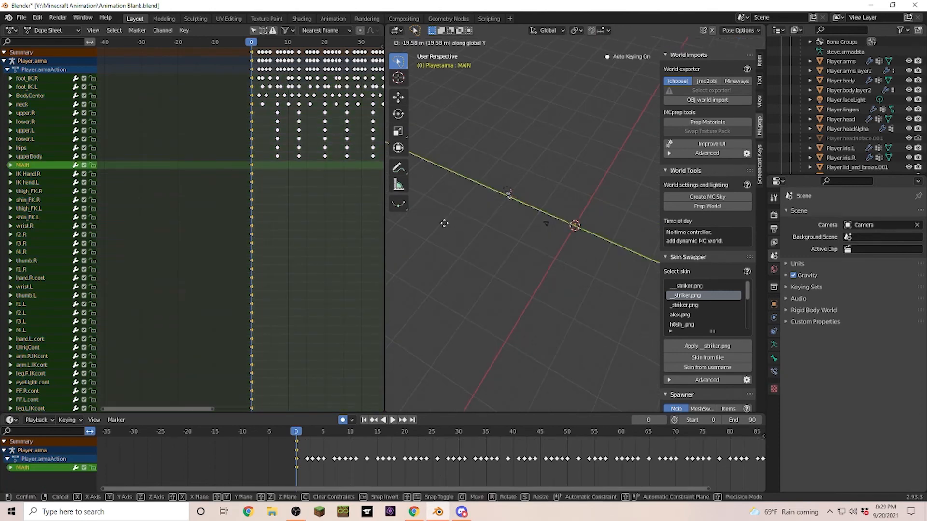
{"action": "left_click", "coordinate": [444, 223]}
Keyframe the MAIN bone's location, rotation and scale at frame 91.
{"action": "middle_click_drag", "start_coordinate": [502, 205], "coordinate": [551, 213]}
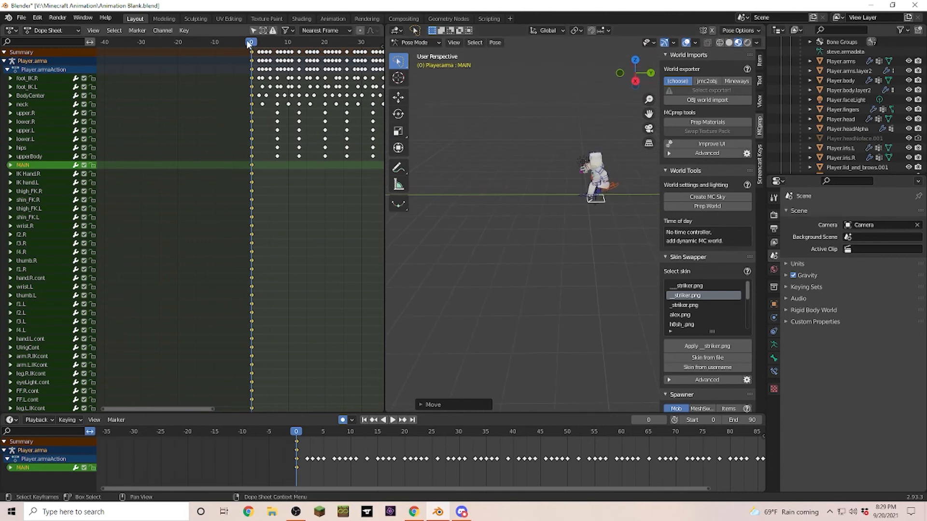
{"action": "scroll", "coordinate": [304, 198], "scroll_direction": "down", "scroll_amount": 9}
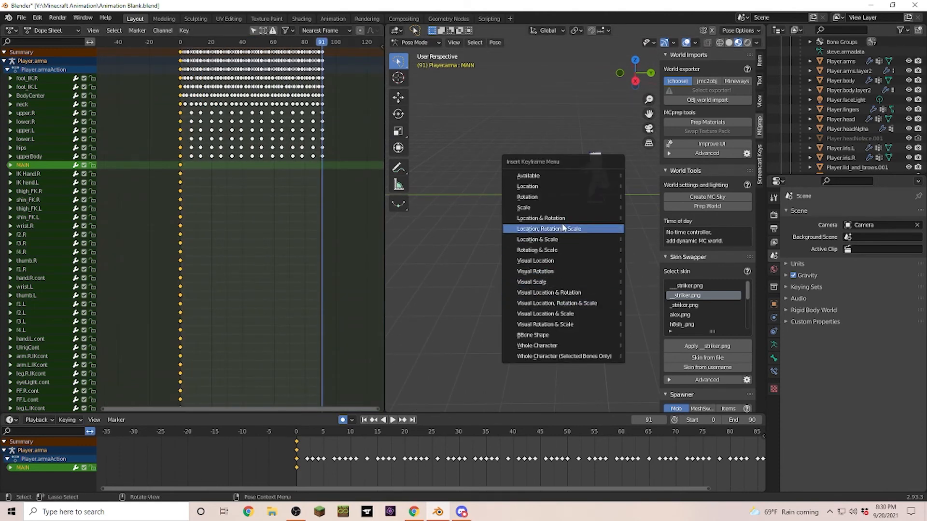
{"action": "left_click", "coordinate": [581, 303]}
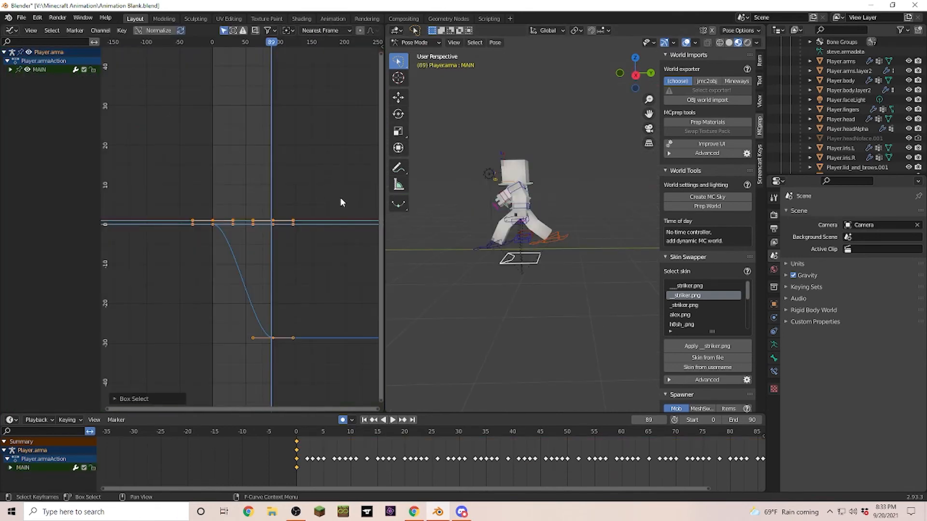
Set the interpolation of all the MAIN bone's keyframes to Linear in the Graph Editor.
{"action": "left_click_drag", "start_coordinate": [333, 170], "coordinate": [154, 368]}
{"action": "key", "text": "t"}
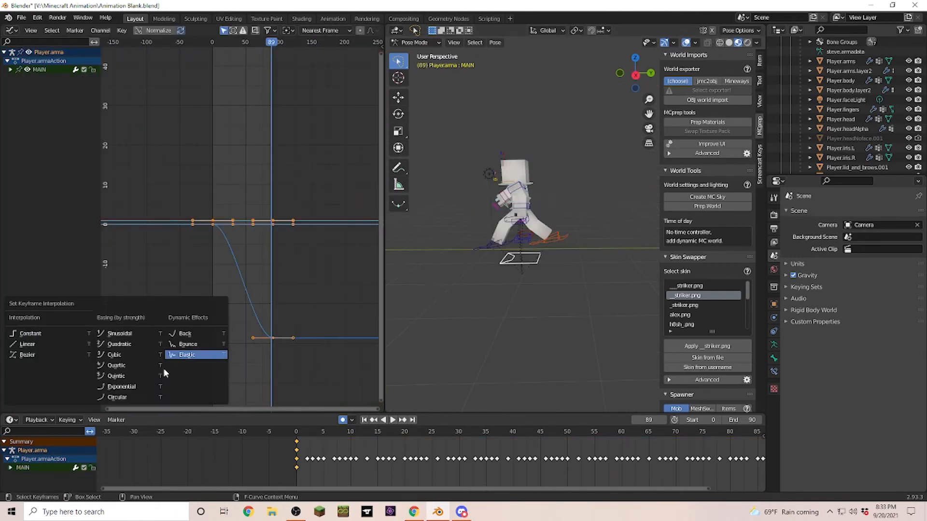
{"action": "left_click", "coordinate": [23, 346]}
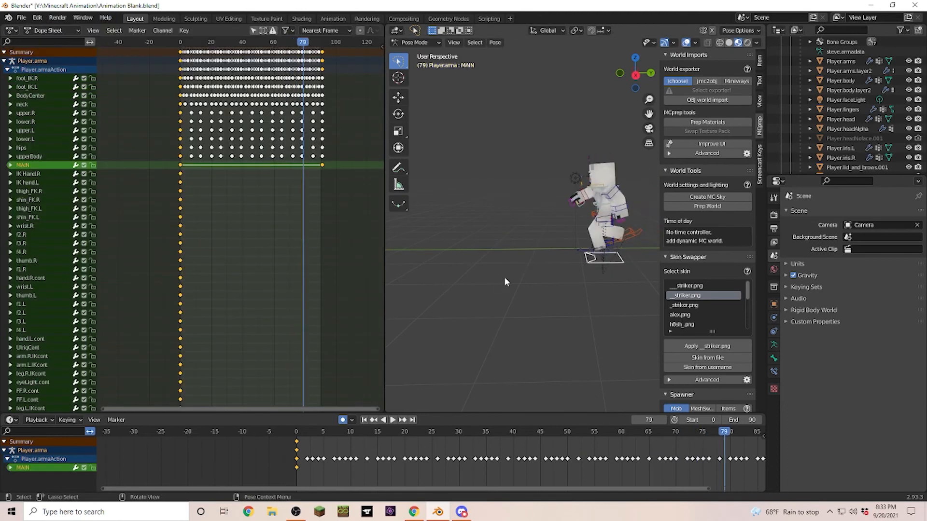
Play the travelling run and view it in right orthographic to examine the forward movement.
{"action": "key", "text": "space"}
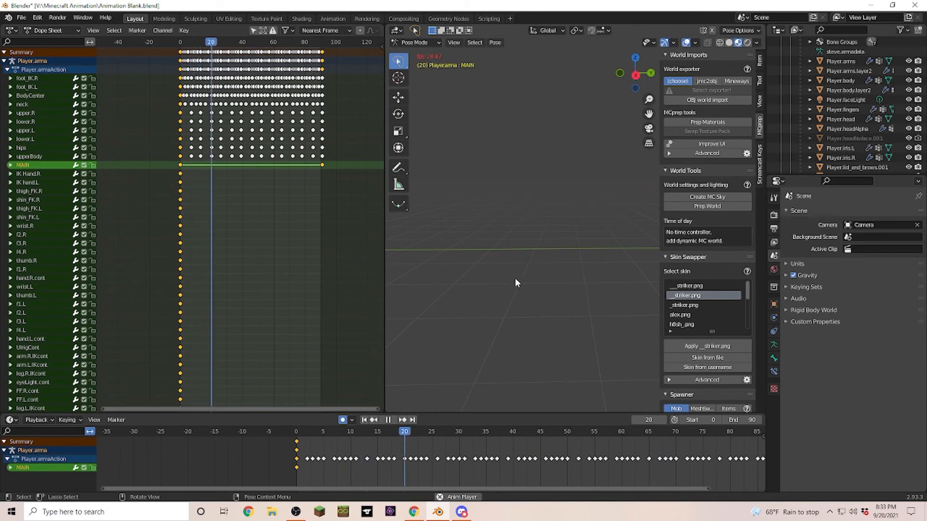
{"action": "key", "text": "space"}
{"action": "key", "text": "KP_3"}
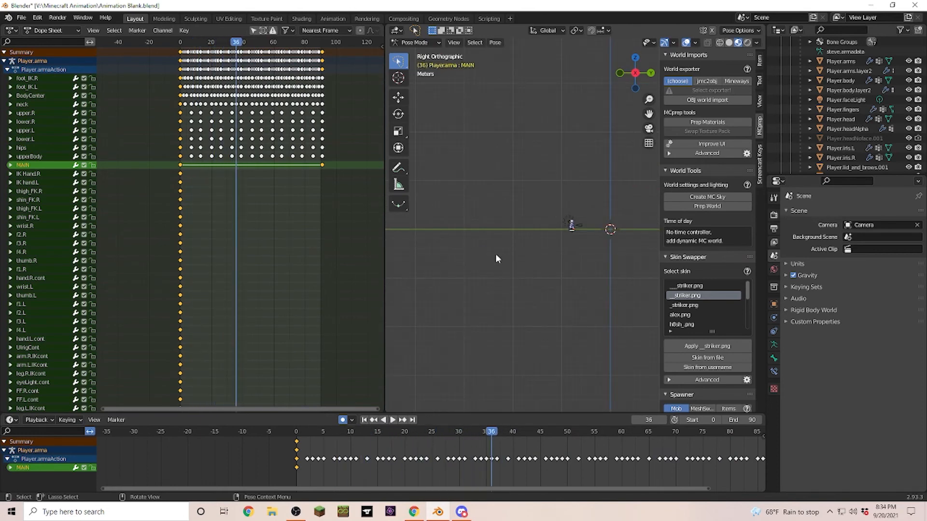
{"action": "key", "text": "space"}
{"action": "middle_click_drag", "start_coordinate": [492, 196], "coordinate": [582, 257]}
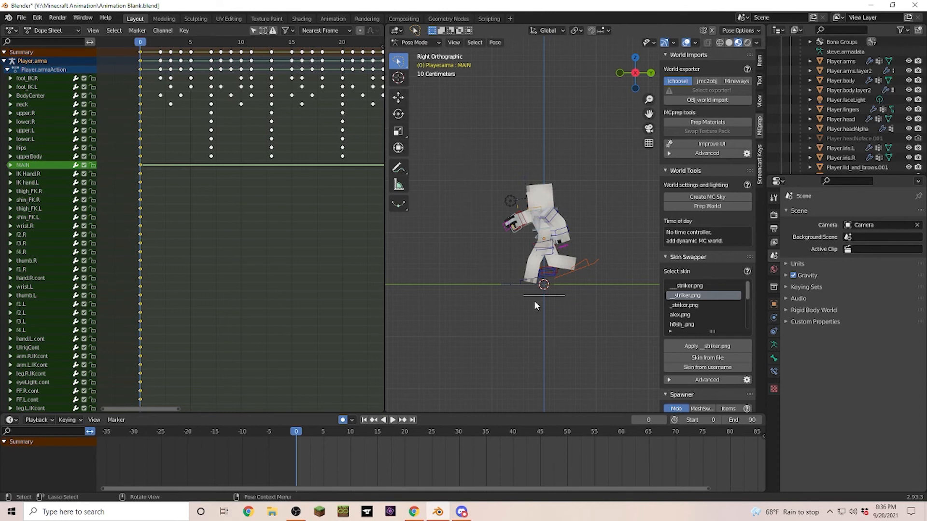
Select all the rig's bones and copy their keyframes from frame 0 to 13 in the Dope Sheet.
{"action": "left_click", "coordinate": [544, 227]}
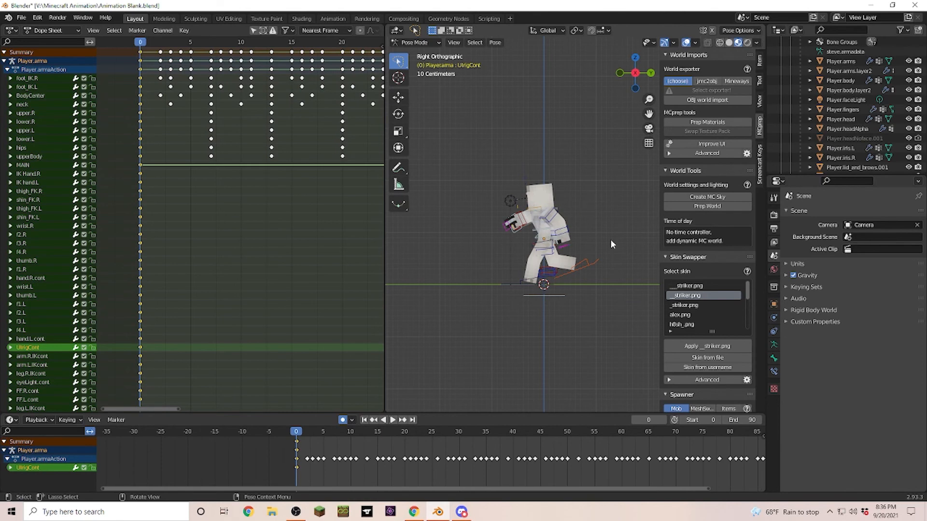
{"action": "mouse_move", "coordinate": [597, 286]}
{"action": "left_mouse_down"}
{"action": "mouse_move", "coordinate": [422, 296]}
{"action": "mouse_move", "coordinate": [589, 314]}
{"action": "left_mouse_up"}
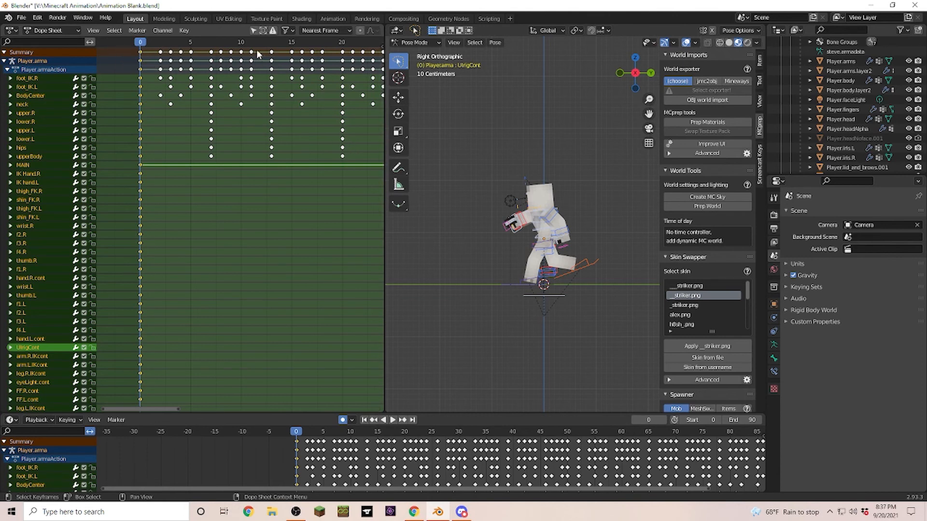
{"action": "left_click_drag", "start_coordinate": [128, 49], "coordinate": [281, 160]}
{"action": "right_click", "coordinate": [274, 137]}
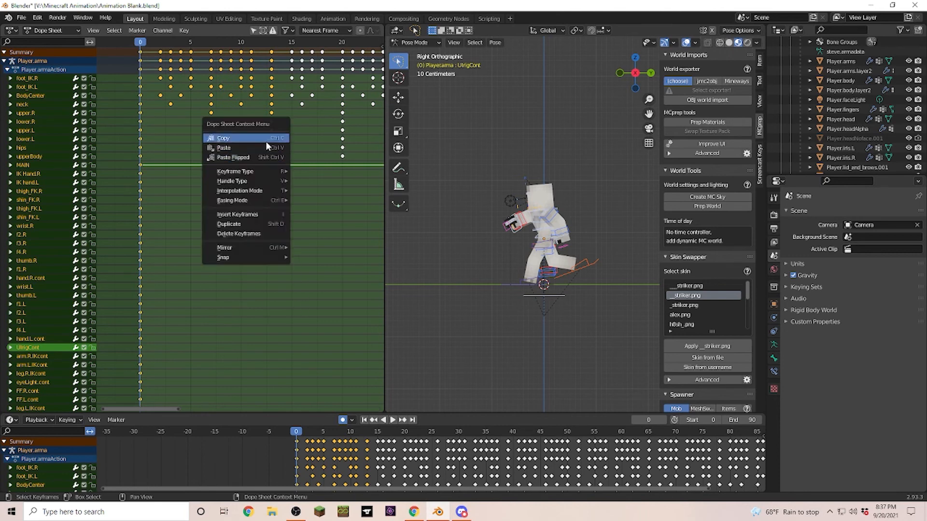
{"action": "left_click", "coordinate": [256, 137]}
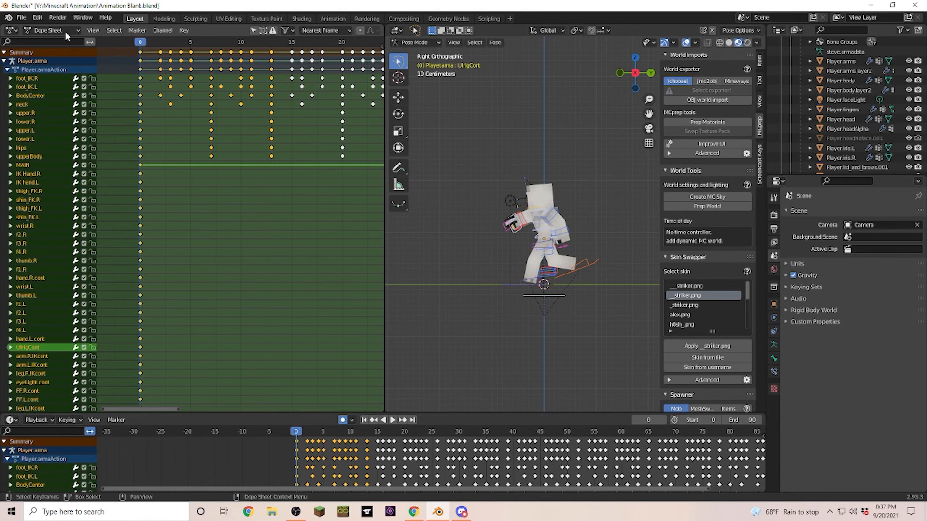
Open the recent file Walk Cycle.blend.
{"action": "left_click", "coordinate": [21, 17]}
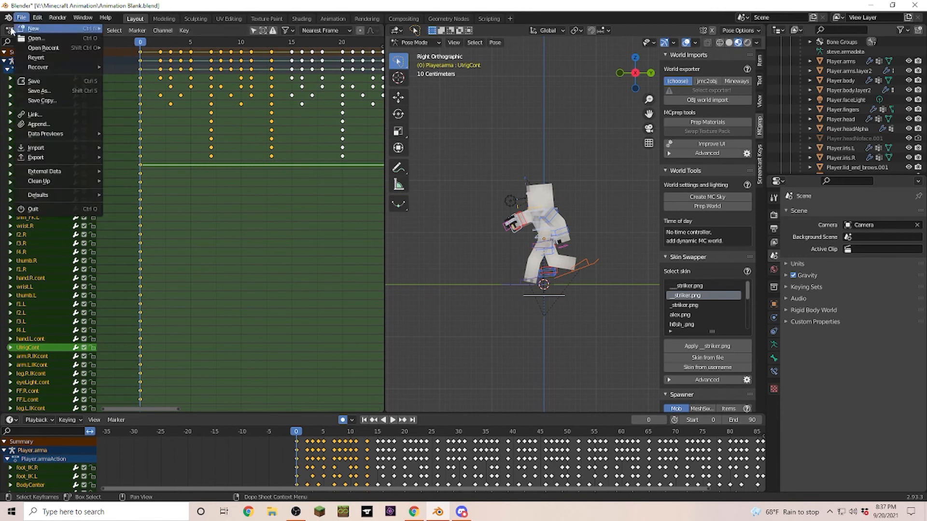
{"action": "mouse_move", "coordinate": [46, 50]}
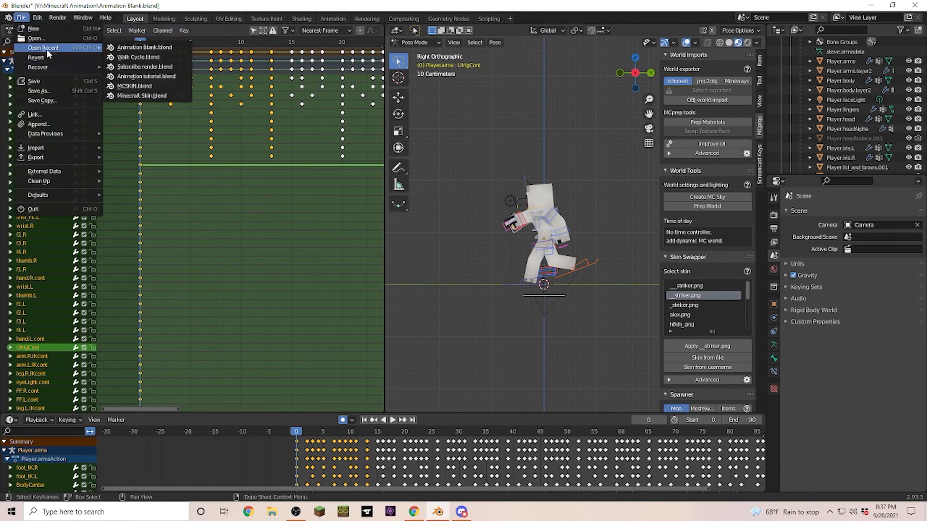
{"action": "left_click", "coordinate": [167, 48]}
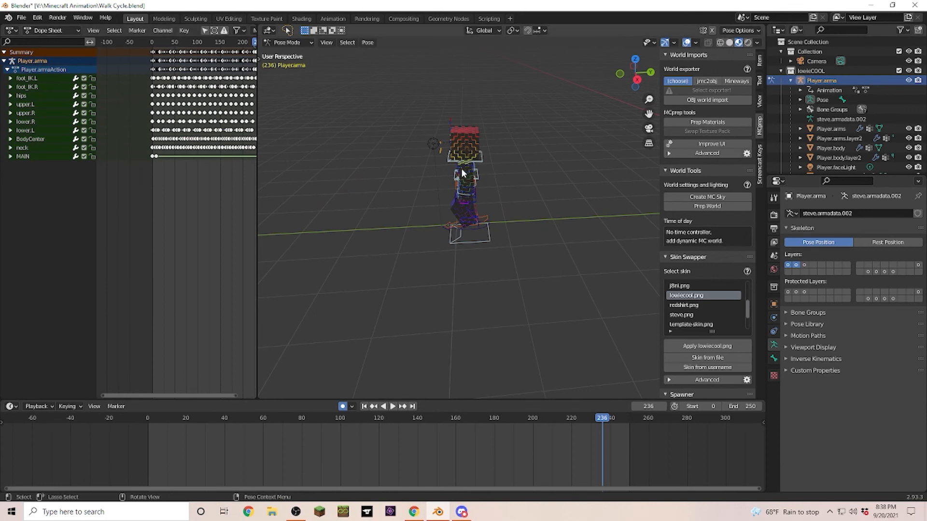
Select the player rig's bones and paste the copied run keyframes at frame 374 in the Dope Sheet, after the existing walk keyframes.
{"action": "mouse_move", "coordinate": [399, 85]}
{"action": "right_mouse_down", "text": "ctrl"}
{"action": "mouse_move", "coordinate": [424, 173]}
{"action": "mouse_move", "coordinate": [514, 138]}
{"action": "right_mouse_up", "text": "ctrl"}
{"action": "right_click_drag", "start_coordinate": [515, 138], "coordinate": [498, 130], "text": "ctrl"}
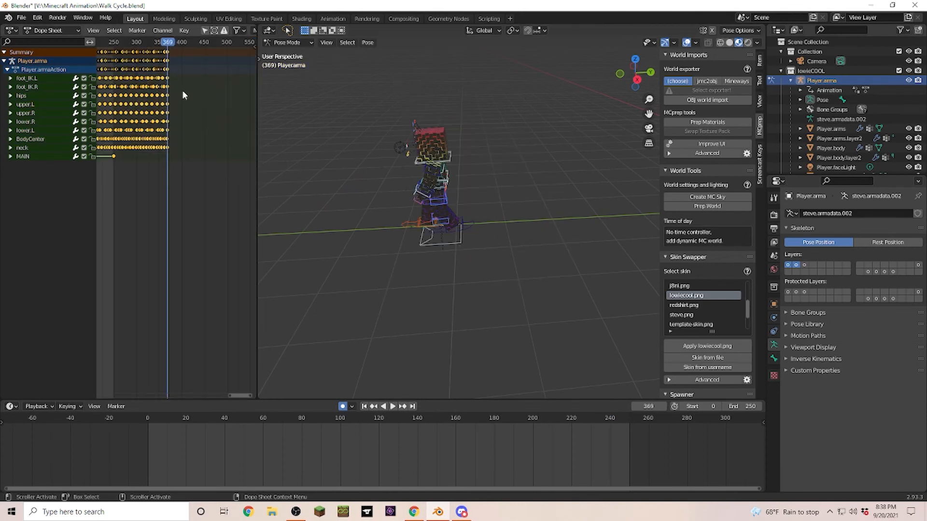
{"action": "scroll", "coordinate": [183, 100], "scroll_direction": "up", "scroll_amount": 5}
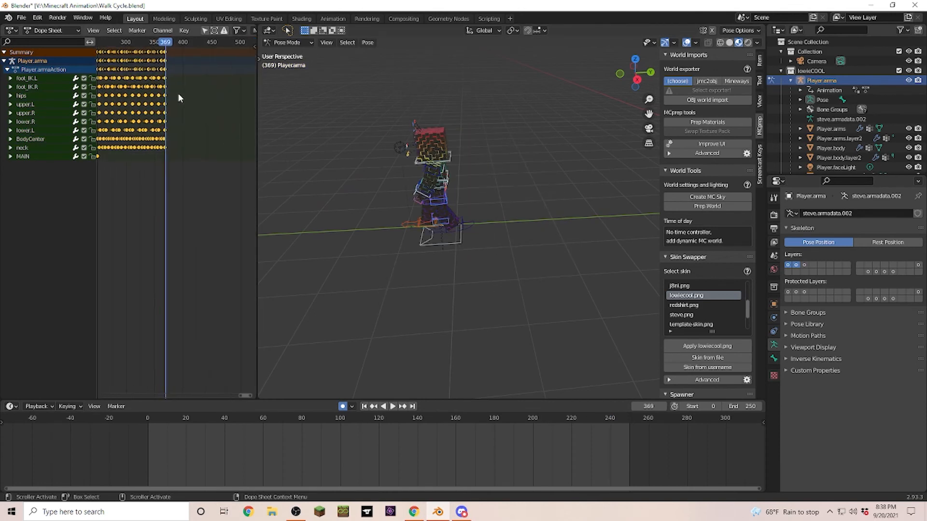
{"action": "left_click", "coordinate": [196, 121]}
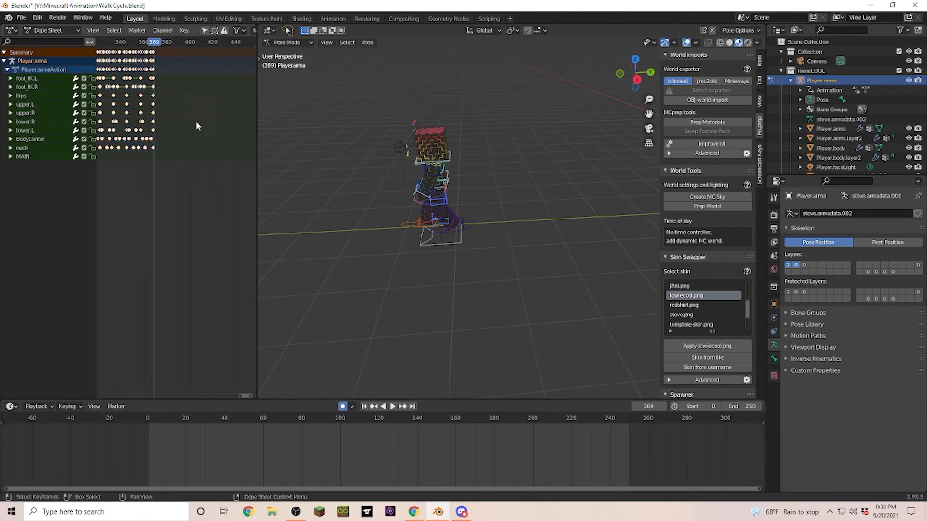
{"action": "right_click", "coordinate": [122, 72]}
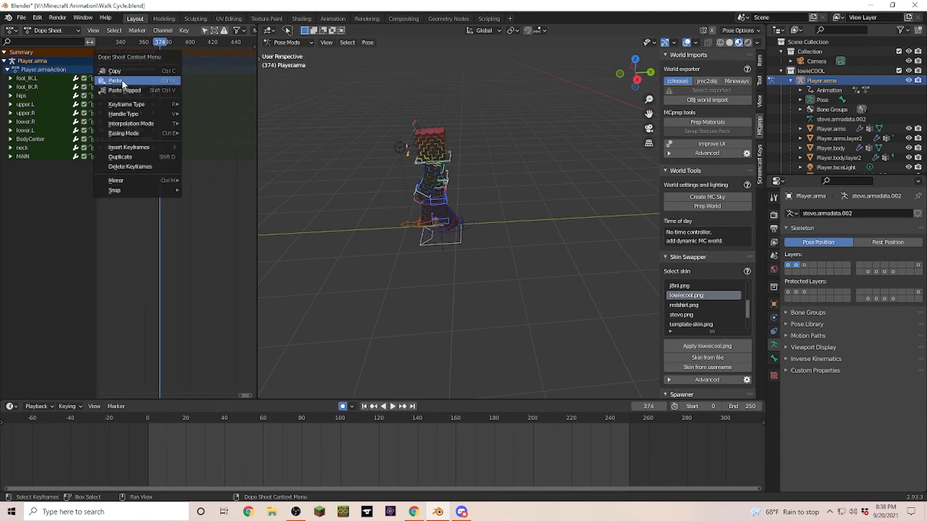
{"action": "left_click", "coordinate": [122, 81]}
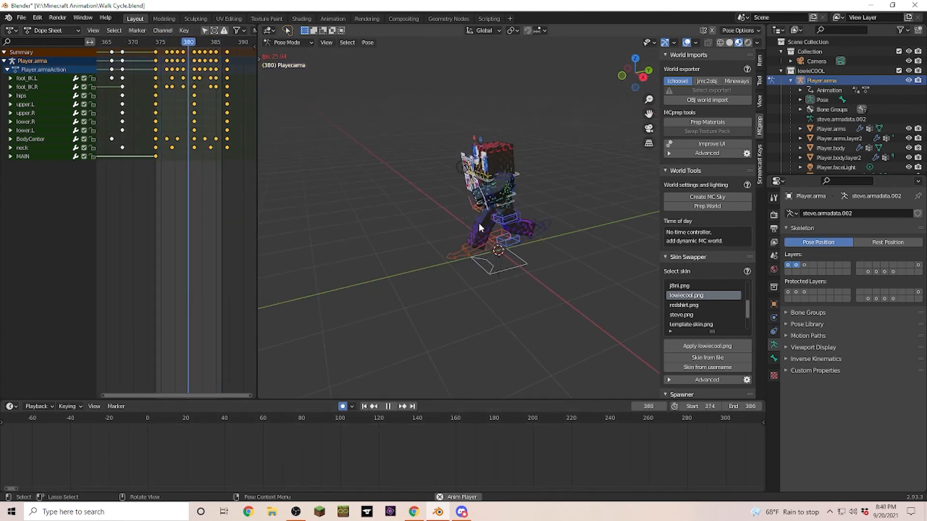
Watch the pasted run loop from farther away and stop the playback.
{"action": "scroll", "coordinate": [453, 195], "scroll_direction": "down", "scroll_amount": 4}
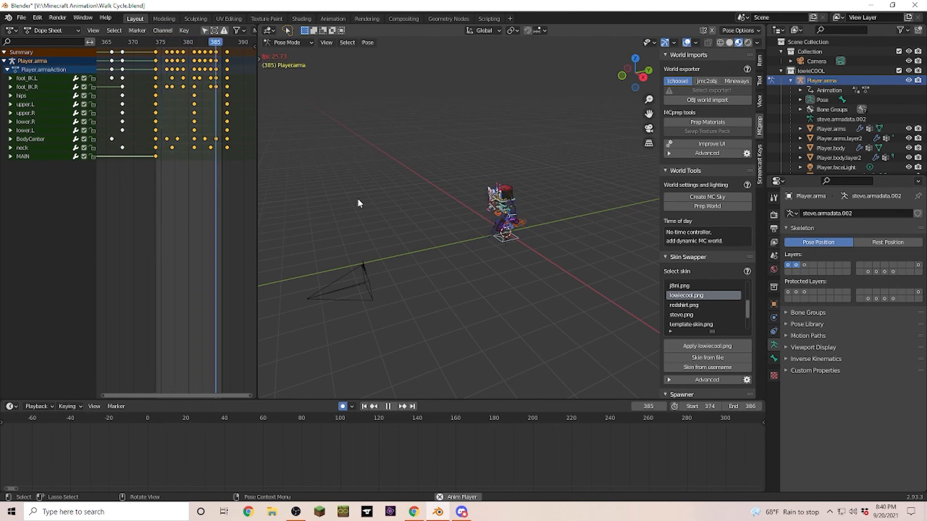
{"action": "key", "text": "space"}
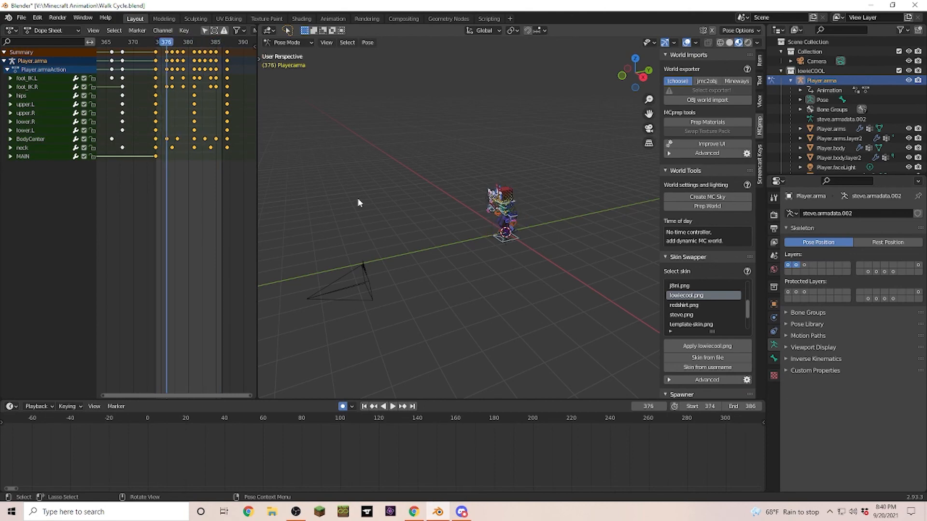